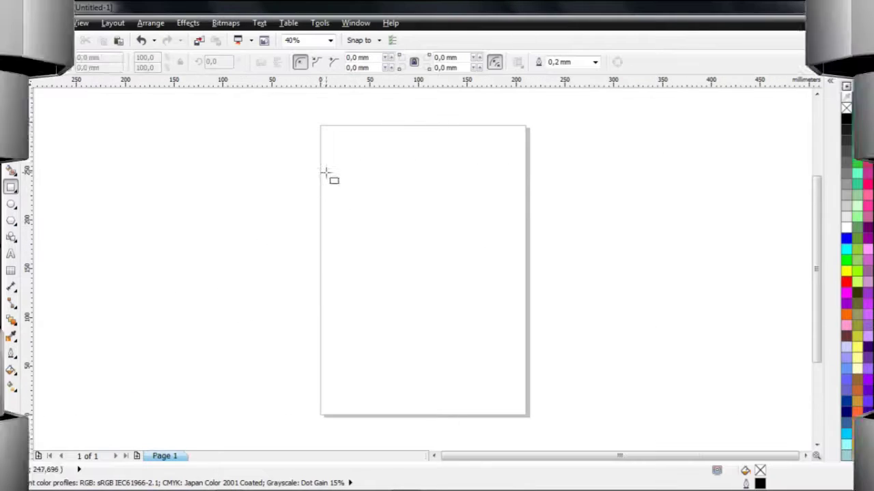
Draw a wide rectangle across the upper middle of a blank A4 page
{"action": "mouse_move", "coordinate": [326, 173]}
{"action": "left_mouse_down"}
{"action": "mouse_move", "coordinate": [492, 263]}
{"action": "mouse_move", "coordinate": [472, 269]}
{"action": "left_mouse_up"}
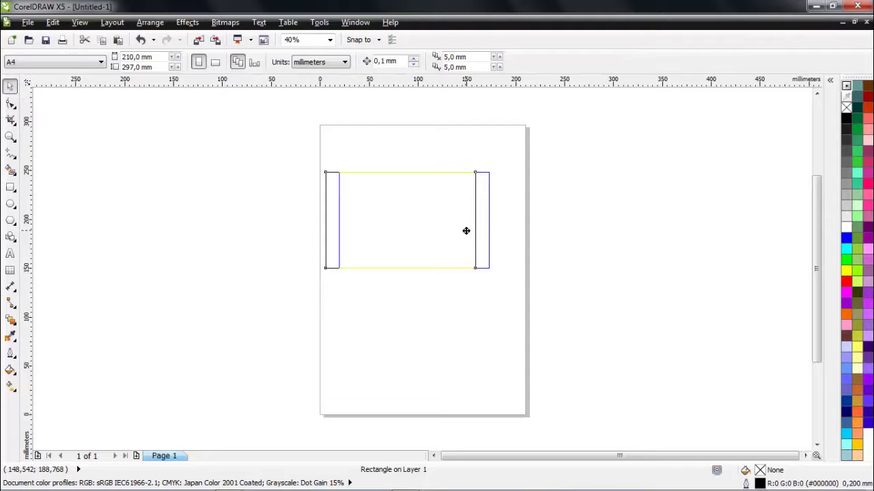
Stretch the rectangle taller and round its corners fully to 49.759 mm
{"action": "key", "text": "shift+F2"}
{"action": "left_click_drag", "start_coordinate": [442, 339], "coordinate": [443, 340]}
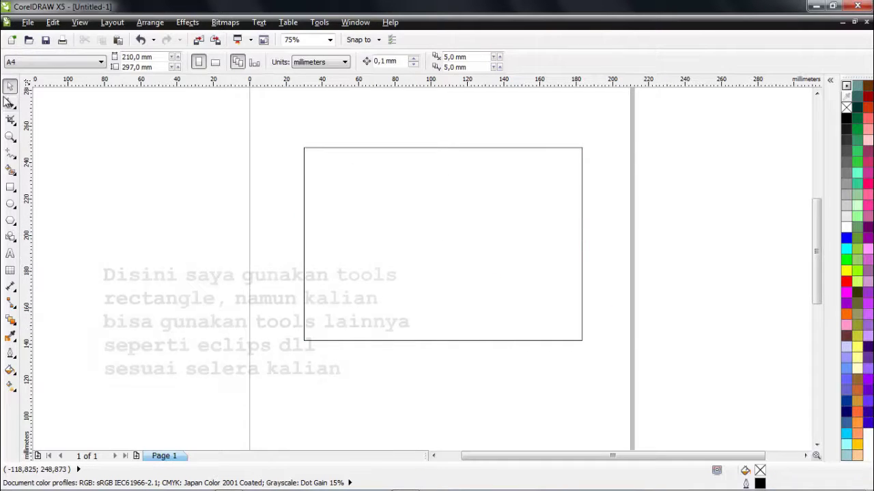
{"action": "key", "text": "F10"}
{"action": "left_click_drag", "start_coordinate": [305, 148], "coordinate": [419, 219]}
{"action": "left_click", "coordinate": [10, 86]}
Draw a thin 79.375 × 5.997 mm strip overlapping the top of the rounded shape
{"action": "left_click", "coordinate": [172, 171]}
{"action": "left_click", "coordinate": [11, 186]}
{"action": "mouse_move", "coordinate": [268, 157]}
{"action": "left_mouse_down"}
{"action": "mouse_move", "coordinate": [422, 169]}
{"action": "mouse_move", "coordinate": [412, 166]}
{"action": "left_mouse_up"}
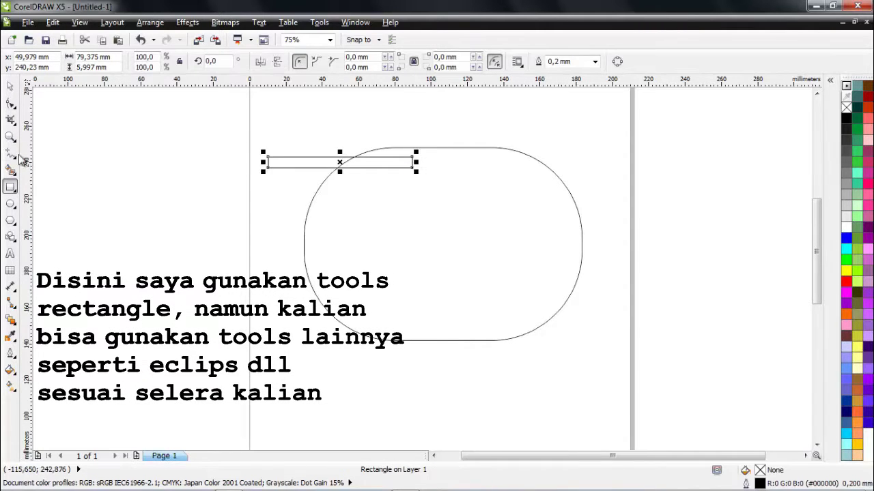
Round the strip's corners to 2.999 mm and centre the 47.272 × 5.997 mm capsule in the big shape
{"action": "left_click_drag", "start_coordinate": [271, 163], "coordinate": [273, 163]}
{"action": "key", "text": "space"}
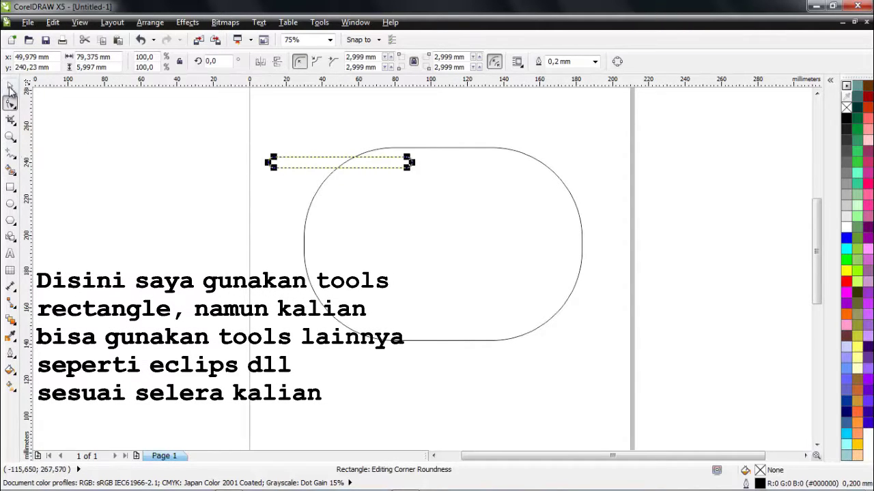
{"action": "key", "text": "Escape"}
{"action": "mouse_move", "coordinate": [328, 165]}
{"action": "left_mouse_down"}
{"action": "mouse_move", "coordinate": [326, 327]}
{"action": "mouse_move", "coordinate": [309, 156]}
{"action": "left_mouse_up"}
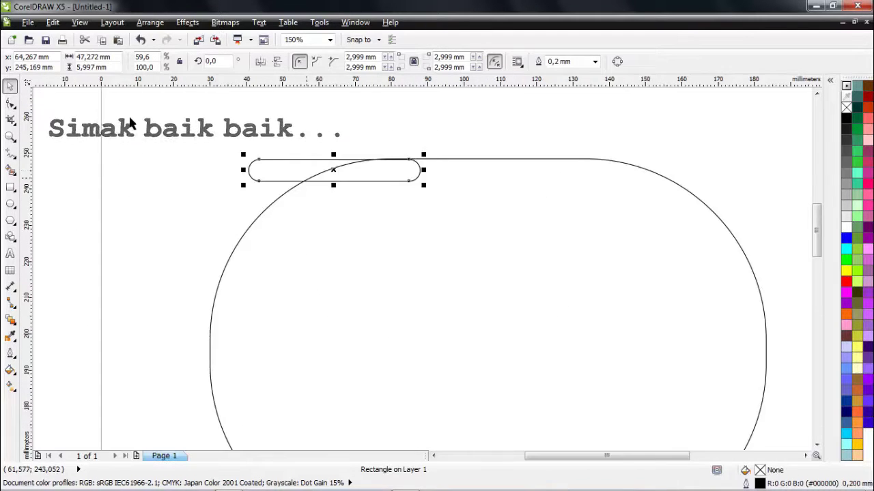
{"action": "left_click_drag", "start_coordinate": [122, 88], "coordinate": [486, 334]}
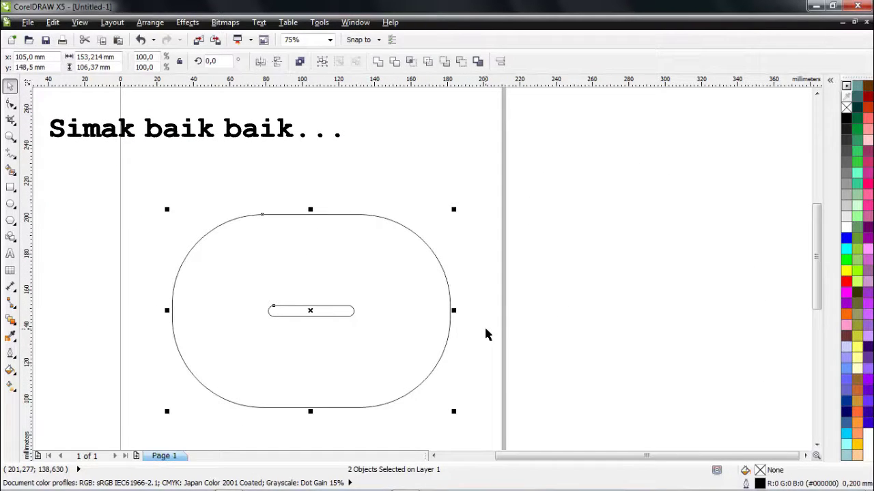
Move the capsule strip up onto the big shape's top-left edge
{"action": "left_click", "coordinate": [487, 334]}
{"action": "mouse_move", "coordinate": [322, 316]}
{"action": "left_mouse_down"}
{"action": "mouse_move", "coordinate": [220, 228]}
{"action": "mouse_move", "coordinate": [243, 225]}
{"action": "left_mouse_up"}
{"action": "scroll", "coordinate": [244, 225], "scroll_direction": "up", "scroll_amount": 2}
{"action": "left_click_drag", "start_coordinate": [272, 191], "coordinate": [282, 187]}
{"action": "scroll", "coordinate": [360, 214], "scroll_direction": "up", "scroll_amount": 1}
{"action": "scroll", "coordinate": [437, 202], "scroll_direction": "up", "scroll_amount": 1}
{"action": "scroll", "coordinate": [436, 202], "scroll_direction": "down", "scroll_amount": 3}
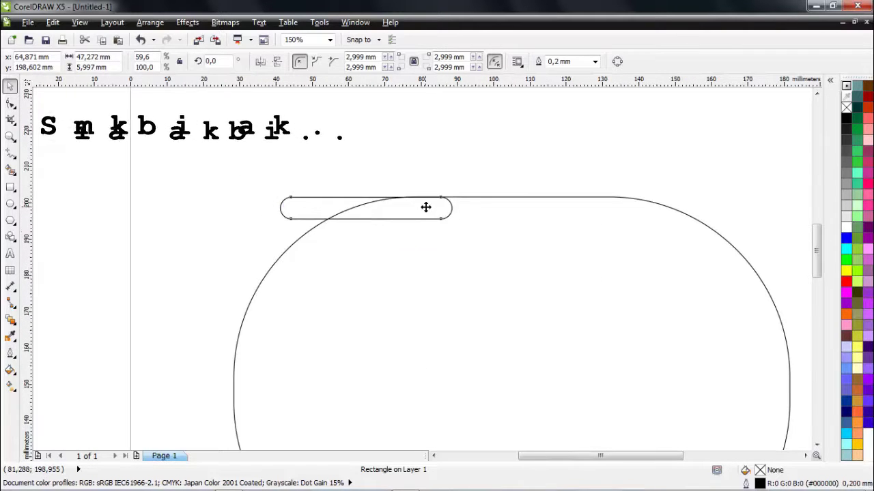
{"action": "scroll", "coordinate": [425, 206], "scroll_direction": "down", "scroll_amount": 1}
Place a strip copy below-left and weld the top strip into the large shape
{"action": "mouse_move", "coordinate": [419, 210]}
{"action": "left_mouse_down"}
{"action": "mouse_move", "coordinate": [382, 236]}
{"action": "mouse_move", "coordinate": [389, 223]}
{"action": "left_mouse_up"}
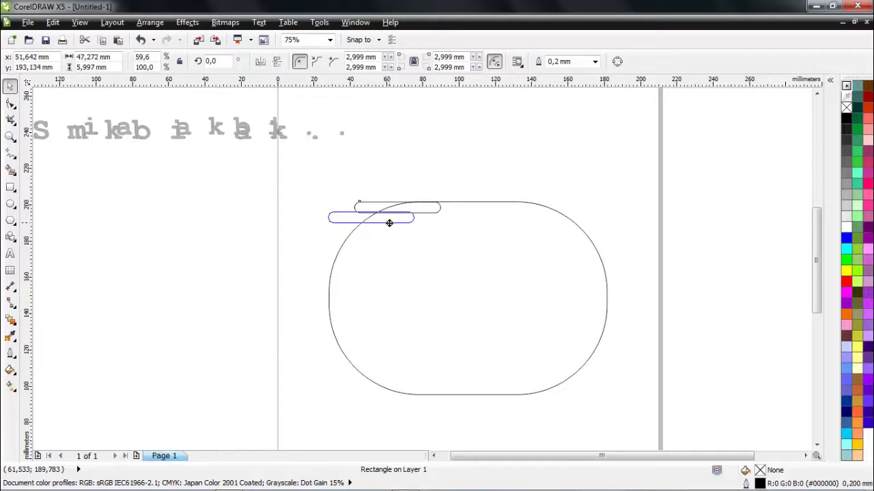
{"action": "scroll", "coordinate": [389, 223], "scroll_direction": "up", "scroll_amount": 2}
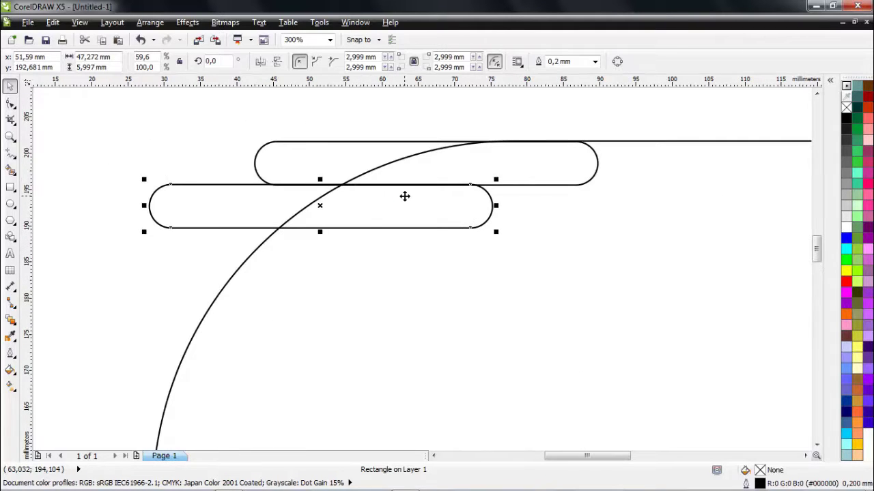
{"action": "scroll", "coordinate": [404, 195], "scroll_direction": "down", "scroll_amount": 2}
{"action": "left_click", "coordinate": [366, 173], "text": "shift"}
{"action": "scroll", "coordinate": [376, 140], "scroll_direction": "up", "scroll_amount": 1}
{"action": "left_click", "coordinate": [374, 140]}
{"action": "left_click", "coordinate": [382, 218]}
Duplicate strips into a stack of about ten down the left side, then marquee-select them
{"action": "left_click", "coordinate": [394, 62]}
{"action": "left_click", "coordinate": [258, 204]}
{"action": "scroll", "coordinate": [258, 205], "scroll_direction": "down", "scroll_amount": 1}
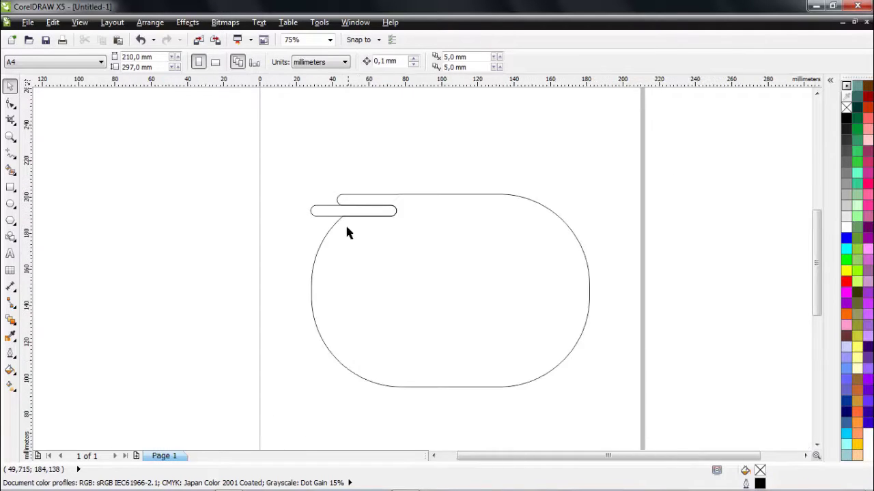
{"action": "scroll", "coordinate": [344, 222], "scroll_direction": "up", "scroll_amount": 1}
{"action": "left_click_drag", "start_coordinate": [341, 207], "coordinate": [363, 198]}
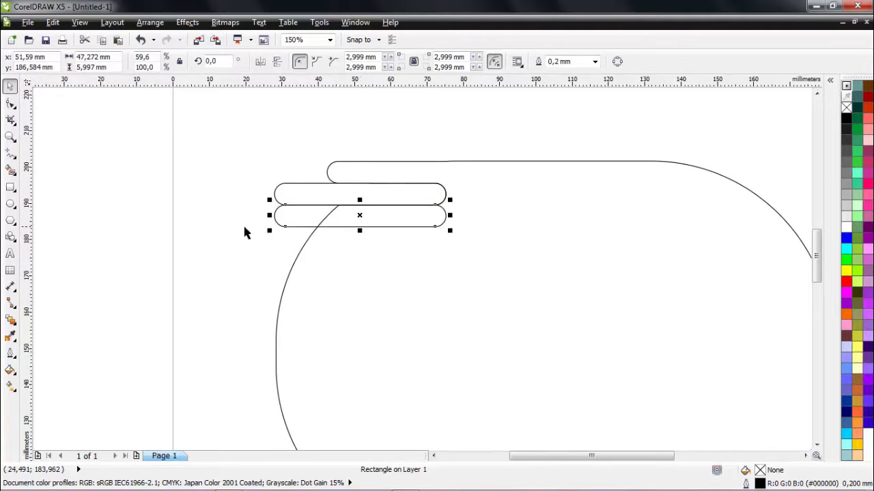
{"action": "left_click", "coordinate": [244, 228]}
{"action": "scroll", "coordinate": [287, 215], "scroll_direction": "up", "scroll_amount": 1}
{"action": "left_click", "coordinate": [352, 214]}
{"action": "left_click_drag", "start_coordinate": [405, 187], "coordinate": [402, 312]}
{"action": "scroll", "coordinate": [402, 287], "scroll_direction": "down", "scroll_amount": 2}
{"action": "scroll", "coordinate": [403, 319], "scroll_direction": "down", "scroll_amount": 1}
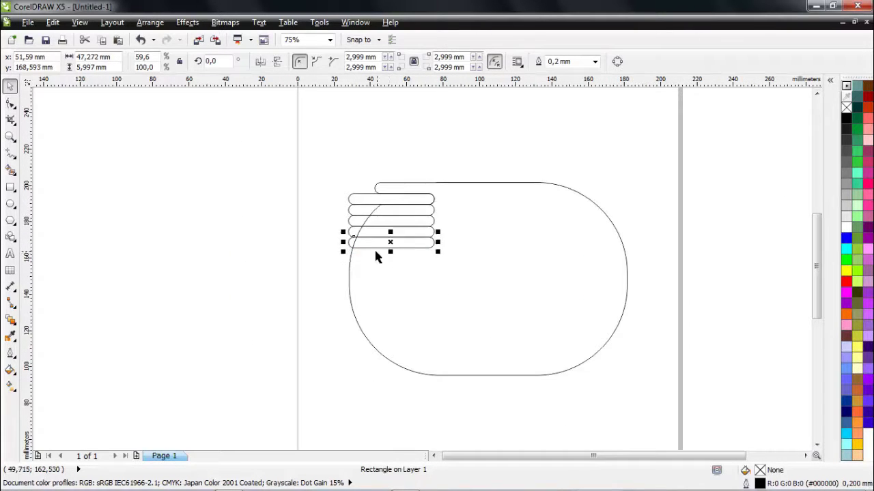
{"action": "left_click_drag", "start_coordinate": [308, 185], "coordinate": [456, 273]}
Drop a copy of the five selected strips below the stack
{"action": "left_click_drag", "start_coordinate": [390, 260], "coordinate": [389, 250]}
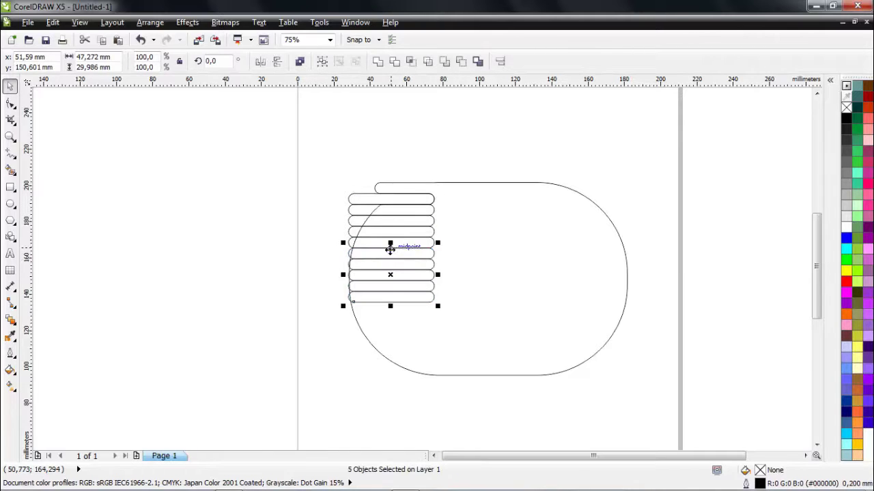
{"action": "mouse_move", "coordinate": [390, 323]}
{"action": "left_mouse_down"}
{"action": "mouse_move", "coordinate": [390, 358]}
{"action": "mouse_move", "coordinate": [369, 332]}
{"action": "left_mouse_up"}
{"action": "scroll", "coordinate": [396, 385], "scroll_direction": "up", "scroll_amount": 2}
{"action": "scroll", "coordinate": [402, 371], "scroll_direction": "down", "scroll_amount": 2}
{"action": "scroll", "coordinate": [322, 302], "scroll_direction": "up", "scroll_amount": 2}
Stretch the D's outline down to reach the bottom of the stack
{"action": "left_click", "coordinate": [436, 354]}
{"action": "scroll", "coordinate": [549, 349], "scroll_direction": "up", "scroll_amount": 2}
{"action": "left_click_drag", "start_coordinate": [598, 346], "coordinate": [598, 361]}
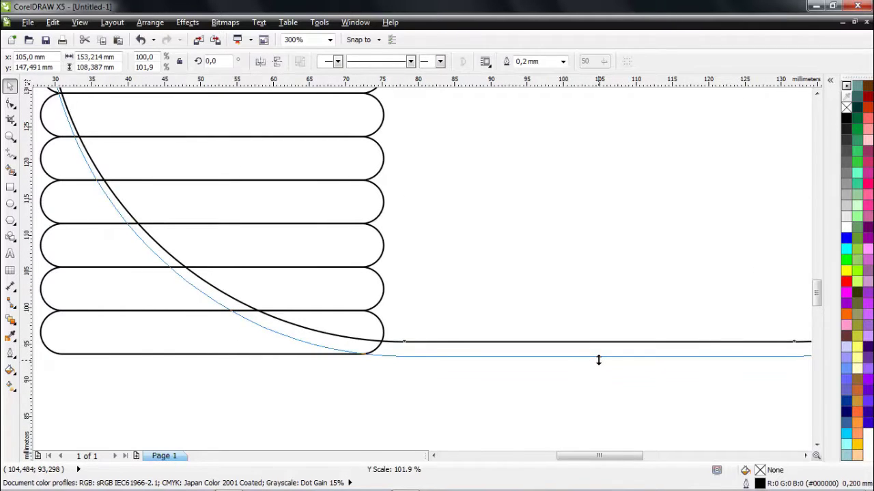
{"action": "scroll", "coordinate": [580, 353], "scroll_direction": "down", "scroll_amount": 4}
{"action": "left_click", "coordinate": [458, 263]}
Delete the top strip of the stack
{"action": "scroll", "coordinate": [460, 218], "scroll_direction": "up", "scroll_amount": 1}
{"action": "scroll", "coordinate": [463, 178], "scroll_direction": "up", "scroll_amount": 2}
{"action": "left_click", "coordinate": [464, 219]}
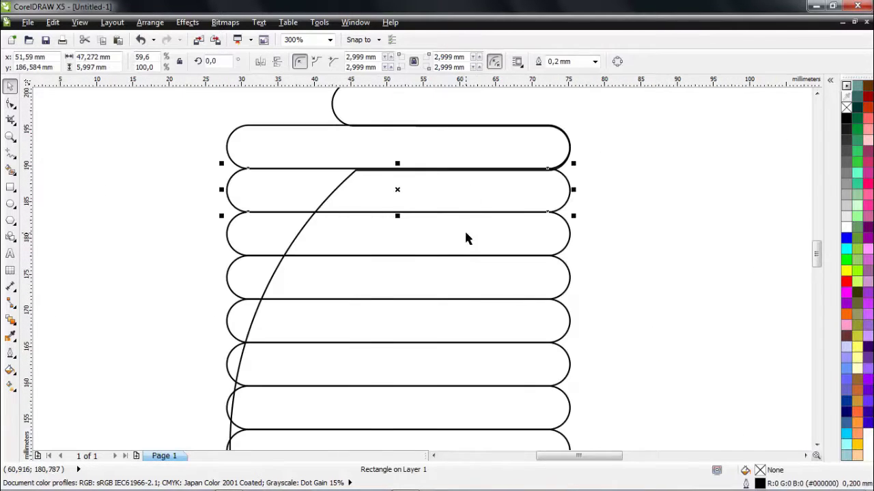
{"action": "scroll", "coordinate": [409, 219], "scroll_direction": "down", "scroll_amount": 1}
{"action": "left_click", "coordinate": [385, 187]}
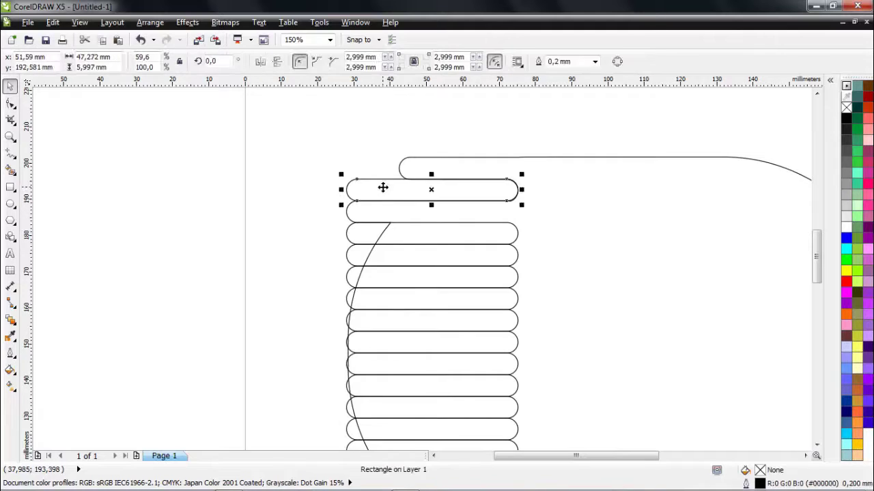
{"action": "key", "text": "Delete"}
Lengthen one upper strip further to the right for a staggered look
{"action": "left_click", "coordinate": [400, 236]}
{"action": "left_click_drag", "start_coordinate": [517, 233], "coordinate": [581, 236]}
{"action": "scroll", "coordinate": [495, 203], "scroll_direction": "down", "scroll_amount": 2}
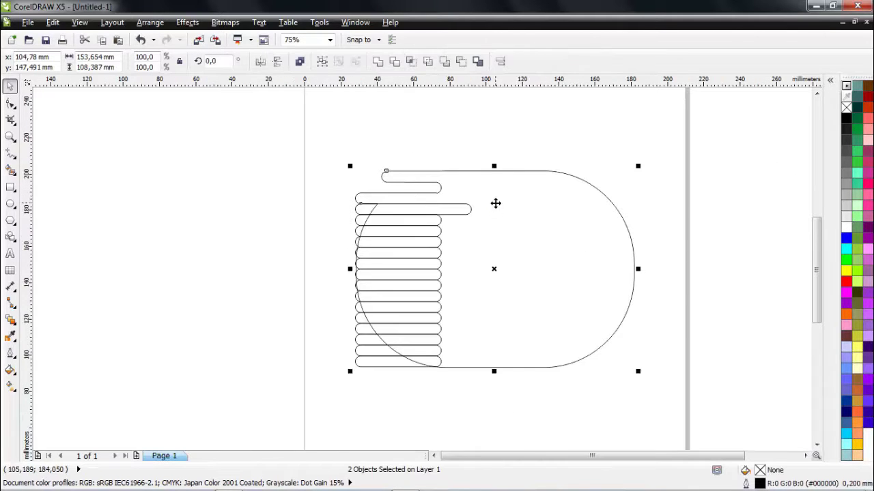
{"action": "left_click", "coordinate": [490, 249]}
{"action": "scroll", "coordinate": [421, 213], "scroll_direction": "up", "scroll_amount": 1}
{"action": "left_click", "coordinate": [419, 207]}
{"action": "left_click", "coordinate": [273, 236]}
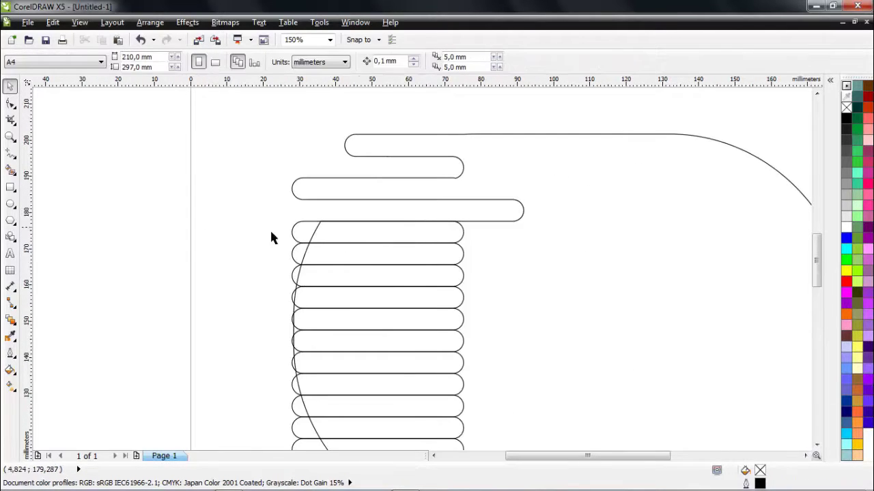
{"action": "scroll", "coordinate": [337, 237], "scroll_direction": "down", "scroll_amount": 1}
Pull the top strip of the left stack out to the left
{"action": "scroll", "coordinate": [356, 226], "scroll_direction": "up", "scroll_amount": 2}
{"action": "left_click", "coordinate": [357, 230]}
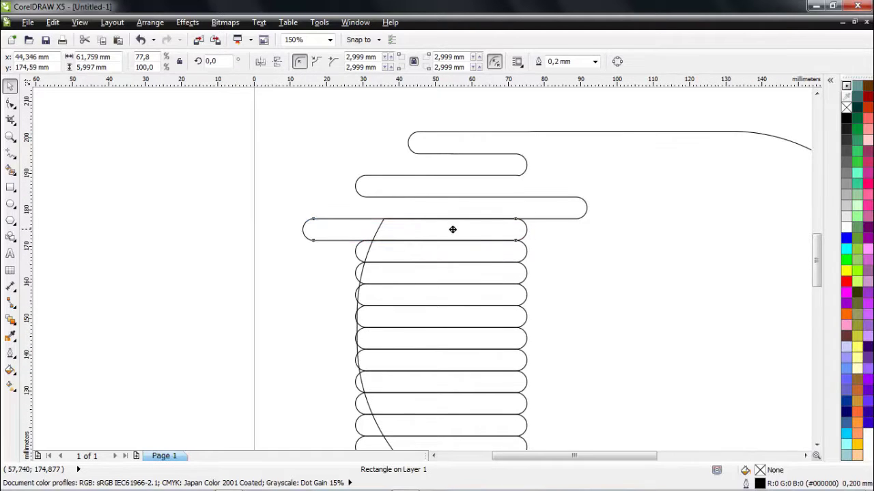
{"action": "left_click_drag", "start_coordinate": [418, 228], "coordinate": [383, 228]}
{"action": "left_click_drag", "start_coordinate": [617, 256], "coordinate": [361, 112]}
{"action": "scroll", "coordinate": [361, 112], "scroll_direction": "down", "scroll_amount": 2}
{"action": "scroll", "coordinate": [381, 218], "scroll_direction": "up", "scroll_amount": 2}
{"action": "scroll", "coordinate": [381, 218], "scroll_direction": "down", "scroll_amount": 2}
Copy the strip stack to the D's right side and shorten the top left strip
{"action": "left_click", "coordinate": [362, 225]}
{"action": "left_click_drag", "start_coordinate": [393, 280], "coordinate": [596, 279]}
{"action": "left_click", "coordinate": [355, 215]}
{"action": "scroll", "coordinate": [355, 215], "scroll_direction": "up", "scroll_amount": 2}
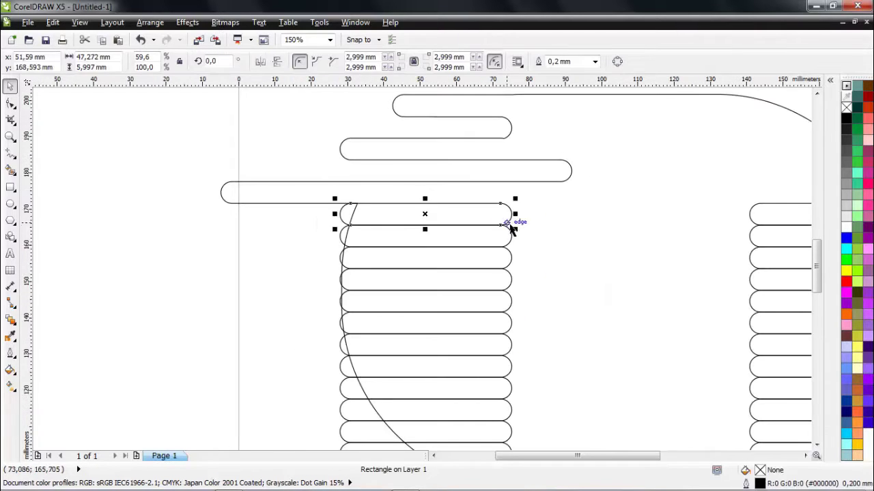
{"action": "left_click_drag", "start_coordinate": [430, 217], "coordinate": [418, 214]}
{"action": "left_click", "coordinate": [280, 154]}
{"action": "left_click", "coordinate": [371, 214]}
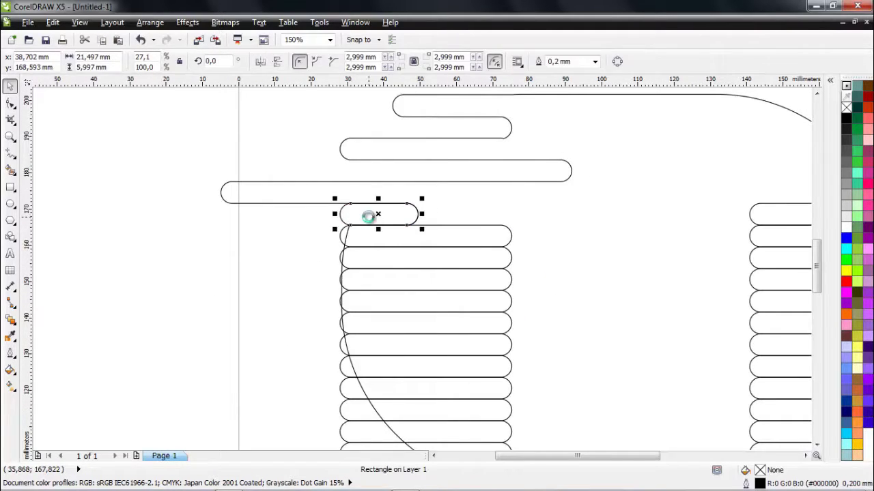
{"action": "scroll", "coordinate": [369, 218], "scroll_direction": "down", "scroll_amount": 2}
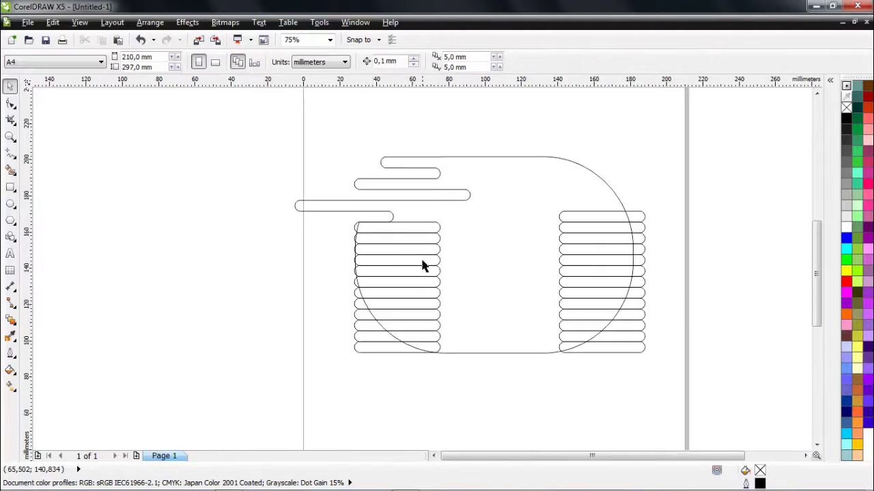
Shift the next upper-left strips out to the left, undoing one move
{"action": "left_click", "coordinate": [384, 230]}
{"action": "scroll", "coordinate": [372, 230], "scroll_direction": "up", "scroll_amount": 2}
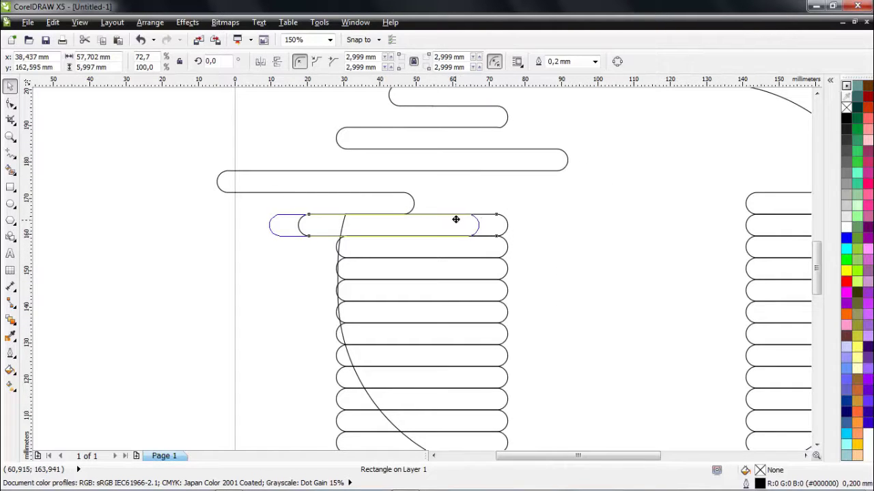
{"action": "left_click_drag", "start_coordinate": [456, 219], "coordinate": [456, 219]}
{"action": "scroll", "coordinate": [405, 234], "scroll_direction": "down", "scroll_amount": 2}
{"action": "scroll", "coordinate": [396, 223], "scroll_direction": "up", "scroll_amount": 2}
{"action": "mouse_move", "coordinate": [395, 223]}
{"action": "left_mouse_down"}
{"action": "mouse_move", "coordinate": [367, 222]}
{"action": "mouse_move", "coordinate": [438, 220]}
{"action": "mouse_move", "coordinate": [190, 220]}
{"action": "left_mouse_up"}
{"action": "scroll", "coordinate": [386, 236], "scroll_direction": "down", "scroll_amount": 2}
{"action": "key", "text": "ctrl+z"}
{"action": "scroll", "coordinate": [342, 249], "scroll_direction": "up", "scroll_amount": 2}
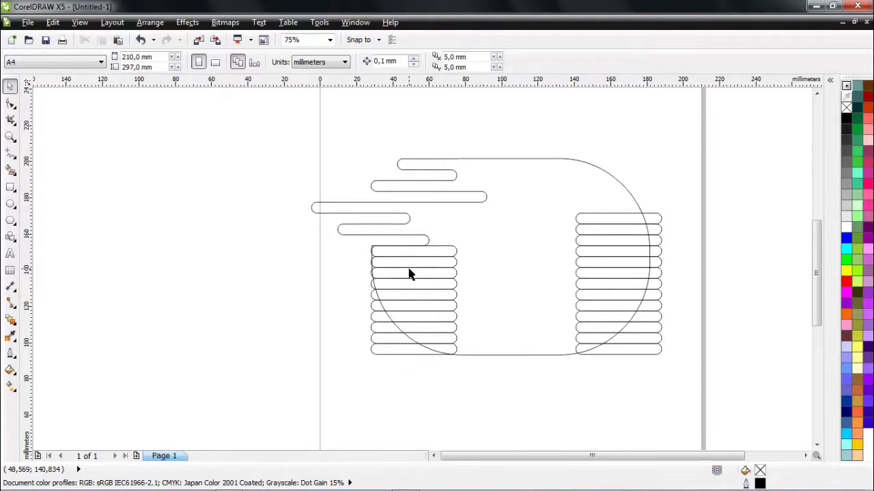
{"action": "scroll", "coordinate": [410, 273], "scroll_direction": "up", "scroll_amount": 2}
Move two more strips out to the left of the stack
{"action": "left_click_drag", "start_coordinate": [340, 232], "coordinate": [340, 232]}
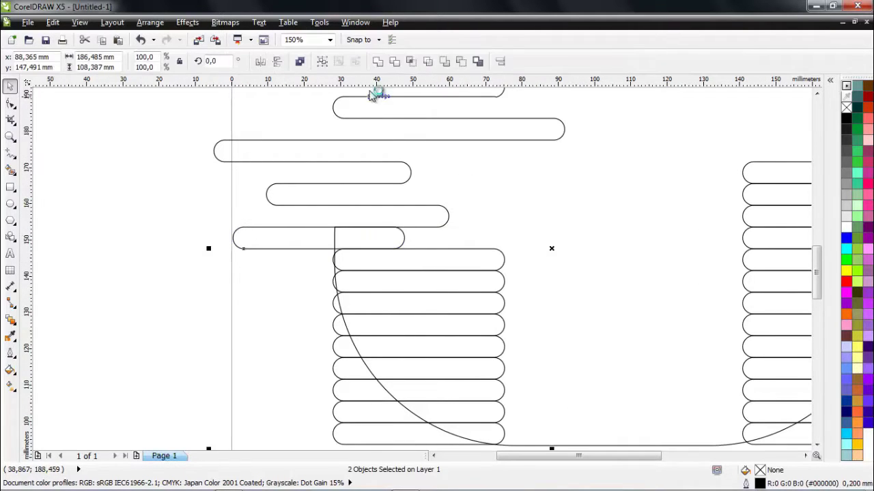
{"action": "mouse_move", "coordinate": [409, 263]}
{"action": "left_mouse_down"}
{"action": "mouse_move", "coordinate": [370, 253]}
{"action": "mouse_move", "coordinate": [348, 277]}
{"action": "left_mouse_up"}
{"action": "scroll", "coordinate": [363, 292], "scroll_direction": "down", "scroll_amount": 2}
{"action": "scroll", "coordinate": [364, 300], "scroll_direction": "up", "scroll_amount": 2}
{"action": "scroll", "coordinate": [380, 307], "scroll_direction": "down", "scroll_amount": 2}
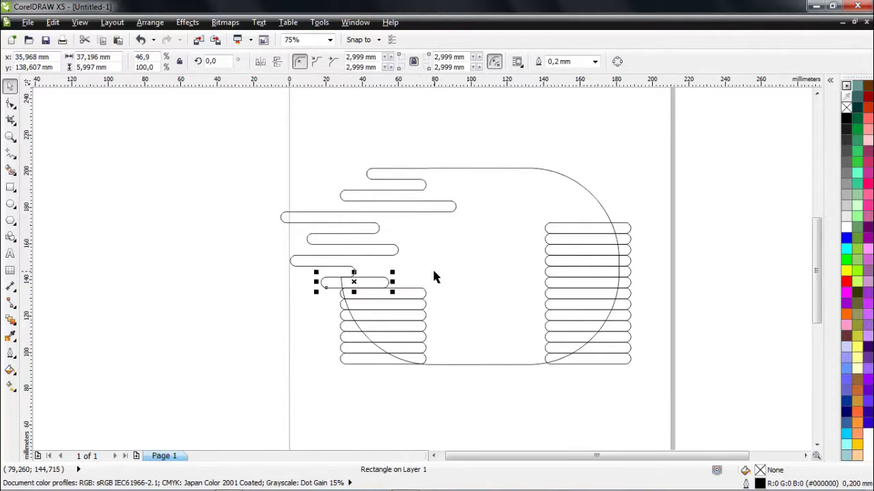
{"action": "left_click", "coordinate": [409, 167], "text": "shift"}
{"action": "key", "text": "Escape"}
Shift a small strip left and trim the D outline with it
{"action": "scroll", "coordinate": [395, 351], "scroll_direction": "up", "scroll_amount": 2}
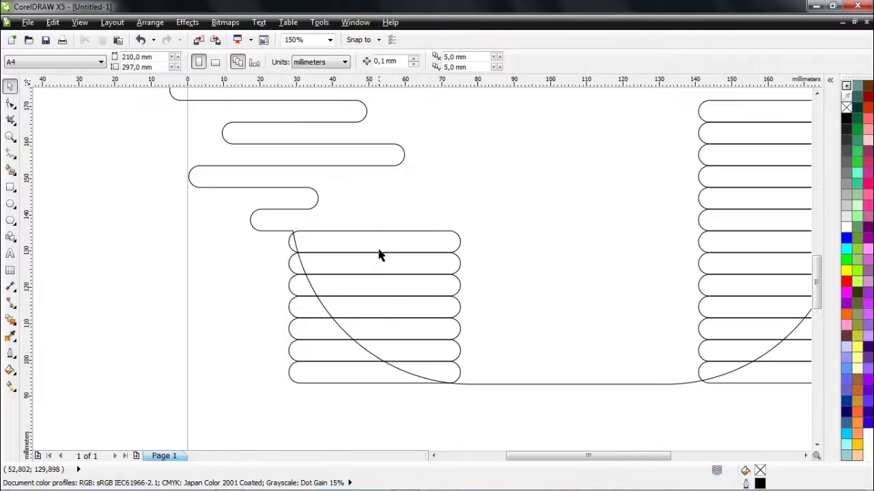
{"action": "left_click_drag", "start_coordinate": [423, 240], "coordinate": [371, 240]}
{"action": "scroll", "coordinate": [371, 240], "scroll_direction": "down", "scroll_amount": 2}
{"action": "left_click", "coordinate": [430, 223], "text": "shift"}
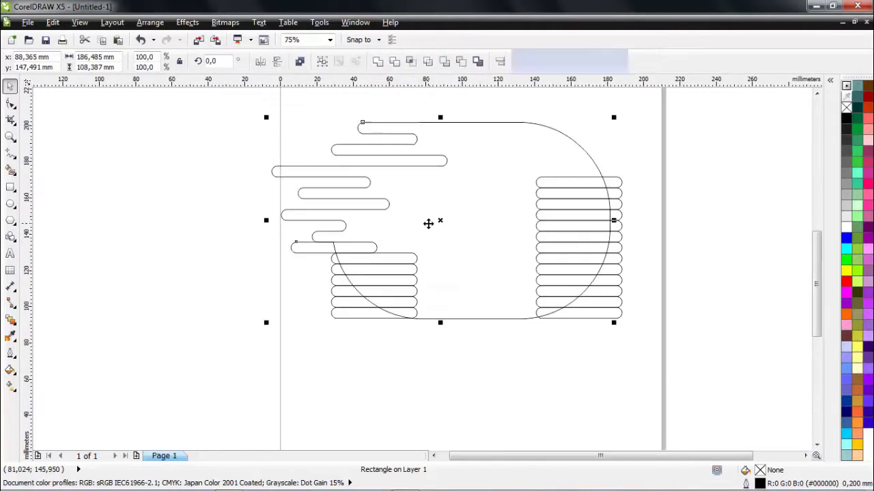
{"action": "left_click", "coordinate": [395, 63]}
{"action": "left_click", "coordinate": [288, 283]}
Raise the bottom of the D's lower curve slightly to meet the lowest strip
{"action": "scroll", "coordinate": [374, 306], "scroll_direction": "up", "scroll_amount": 4}
{"action": "scroll", "coordinate": [372, 333], "scroll_direction": "down", "scroll_amount": 2}
{"action": "scroll", "coordinate": [372, 334], "scroll_direction": "up", "scroll_amount": 3}
{"action": "scroll", "coordinate": [367, 308], "scroll_direction": "down", "scroll_amount": 1}
{"action": "left_click", "coordinate": [456, 287]}
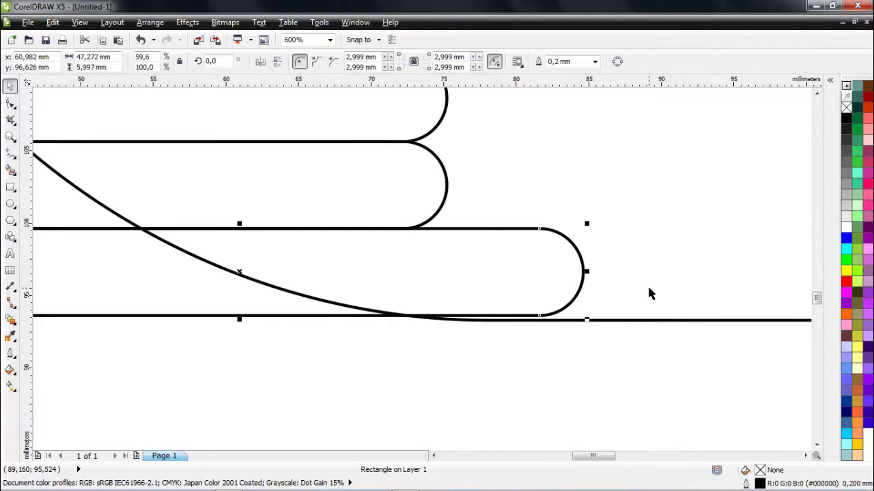
{"action": "scroll", "coordinate": [615, 307], "scroll_direction": "up", "scroll_amount": 1}
{"action": "left_click_drag", "start_coordinate": [629, 320], "coordinate": [629, 312]}
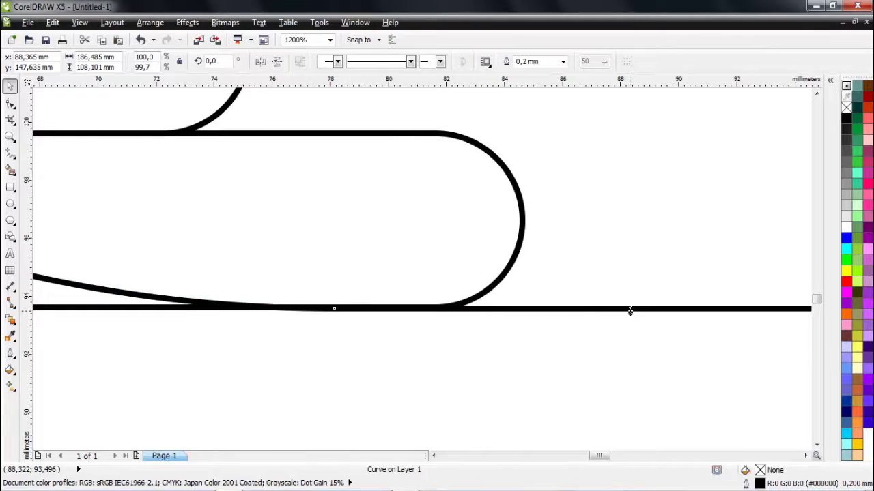
{"action": "scroll", "coordinate": [417, 339], "scroll_direction": "down", "scroll_amount": 4}
{"action": "scroll", "coordinate": [451, 314], "scroll_direction": "up", "scroll_amount": 1}
{"action": "left_click", "coordinate": [440, 230]}
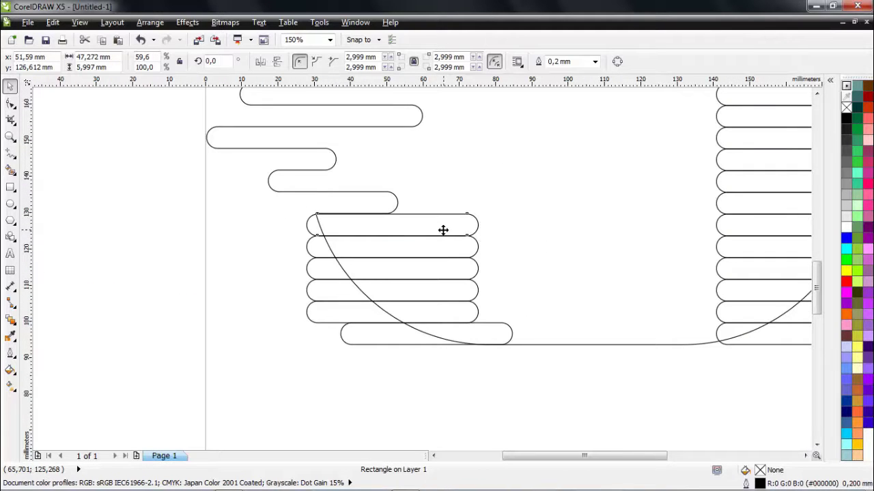
Reposition two lower-left strips to stagger their lengths
{"action": "left_click_drag", "start_coordinate": [328, 219], "coordinate": [327, 223]}
{"action": "scroll", "coordinate": [327, 222], "scroll_direction": "down", "scroll_amount": 2}
{"action": "scroll", "coordinate": [352, 268], "scroll_direction": "up", "scroll_amount": 1}
{"action": "mouse_move", "coordinate": [359, 265]}
{"action": "left_mouse_down"}
{"action": "mouse_move", "coordinate": [368, 265]}
{"action": "mouse_move", "coordinate": [280, 282]}
{"action": "left_mouse_up"}
{"action": "left_click", "coordinate": [372, 192]}
{"action": "left_click", "coordinate": [406, 283]}
{"action": "key", "text": "Escape"}
Shift another lower strip slightly left and check the remaining strips
{"action": "scroll", "coordinate": [352, 302], "scroll_direction": "up", "scroll_amount": 1}
{"action": "scroll", "coordinate": [362, 307], "scroll_direction": "down", "scroll_amount": 1}
{"action": "scroll", "coordinate": [371, 292], "scroll_direction": "up", "scroll_amount": 1}
{"action": "mouse_move", "coordinate": [371, 292]}
{"action": "left_mouse_down"}
{"action": "mouse_move", "coordinate": [260, 288]}
{"action": "mouse_move", "coordinate": [304, 285]}
{"action": "left_mouse_up"}
{"action": "scroll", "coordinate": [370, 321], "scroll_direction": "down", "scroll_amount": 1}
{"action": "left_click", "coordinate": [292, 301]}
{"action": "left_click", "coordinate": [382, 294]}
{"action": "scroll", "coordinate": [426, 319], "scroll_direction": "up", "scroll_amount": 1}
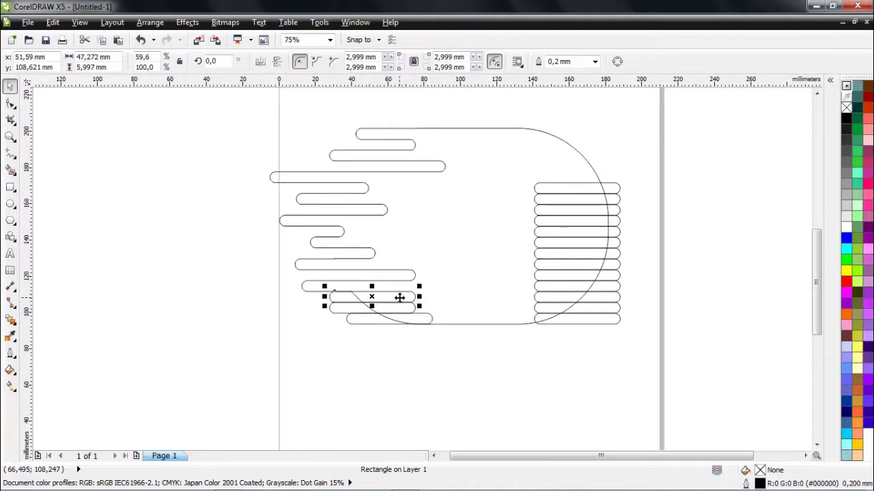
{"action": "key", "text": "ctrl+a"}
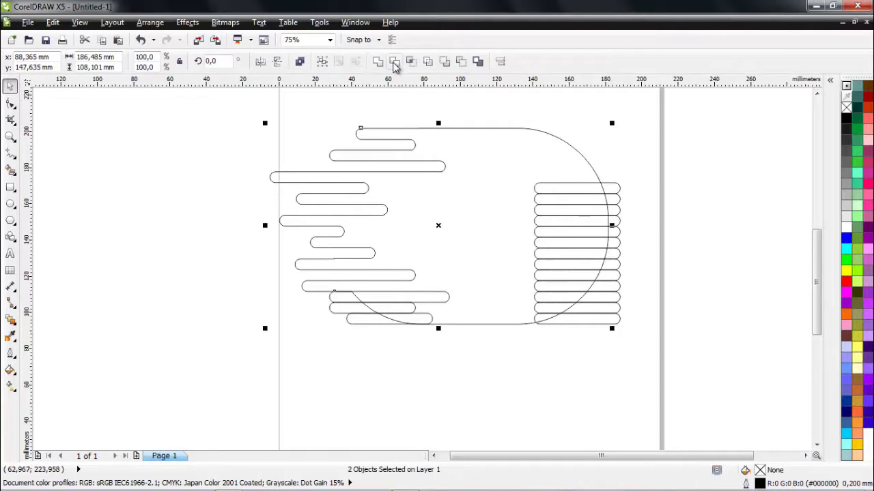
{"action": "left_click", "coordinate": [332, 372]}
Trim the D curve with the bottom strip, then move that strip left
{"action": "scroll", "coordinate": [378, 328], "scroll_direction": "up", "scroll_amount": 1}
{"action": "scroll", "coordinate": [377, 329], "scroll_direction": "down", "scroll_amount": 1}
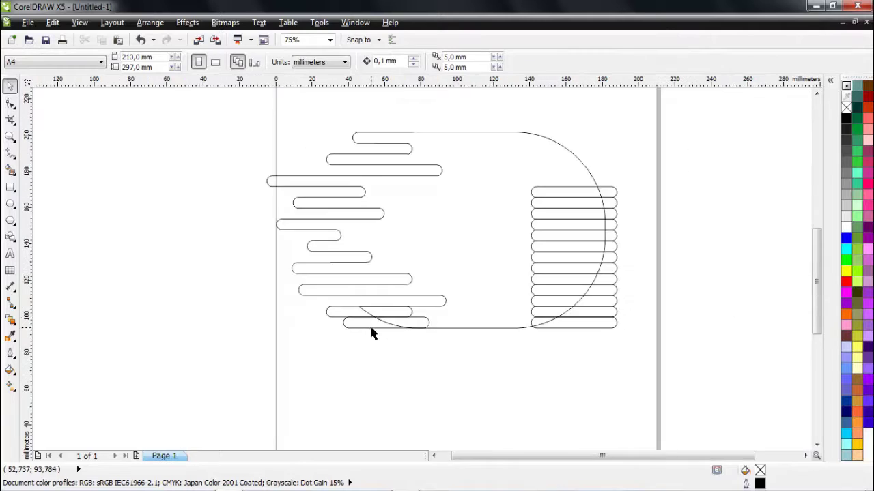
{"action": "scroll", "coordinate": [371, 332], "scroll_direction": "up", "scroll_amount": 1}
{"action": "left_click", "coordinate": [344, 302]}
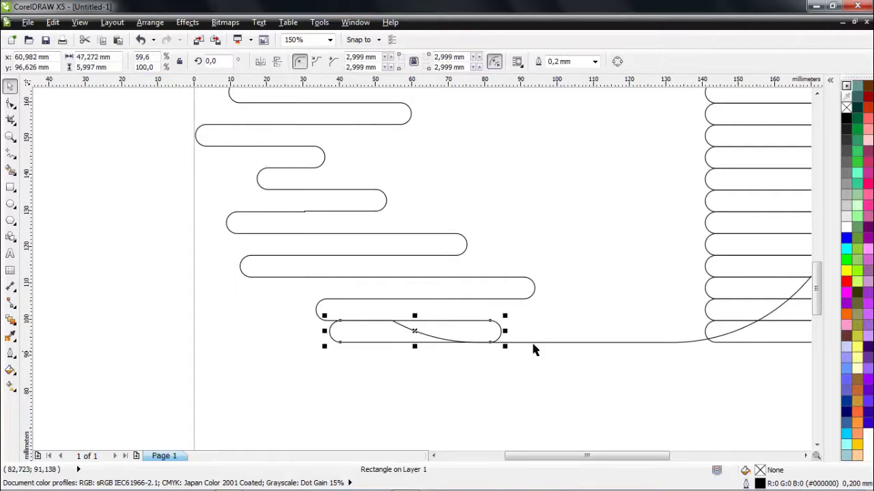
{"action": "scroll", "coordinate": [472, 341], "scroll_direction": "down", "scroll_amount": 1}
{"action": "left_click", "coordinate": [394, 62]}
{"action": "left_click_drag", "start_coordinate": [460, 343], "coordinate": [309, 343]}
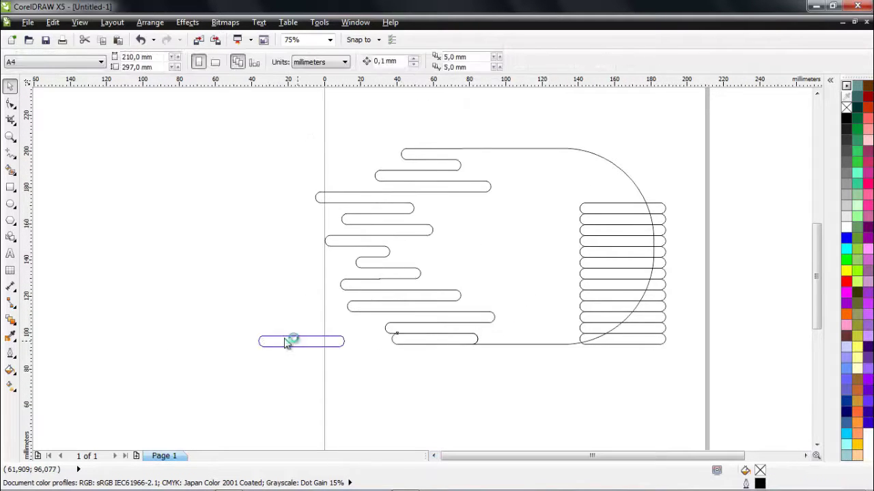
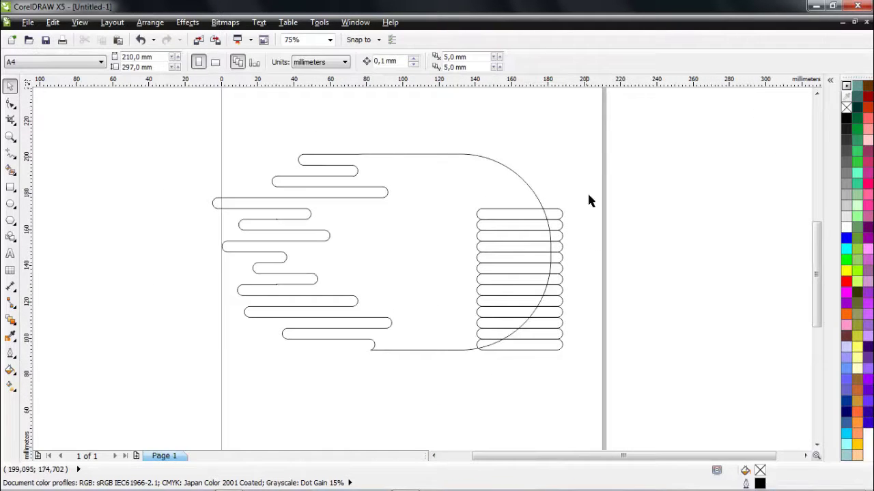
{"action": "scroll", "coordinate": [499, 302], "scroll_direction": "down", "scroll_amount": 1}
Move the top bar of the right-hand stack up and left, beside the cloud's top bar
{"action": "scroll", "coordinate": [523, 292], "scroll_direction": "up", "scroll_amount": 1}
{"action": "left_click_drag", "start_coordinate": [557, 189], "coordinate": [437, 368]}
{"action": "left_click_drag", "start_coordinate": [563, 227], "coordinate": [386, 270]}
{"action": "left_click_drag", "start_coordinate": [495, 200], "coordinate": [482, 150]}
{"action": "scroll", "coordinate": [481, 150], "scroll_direction": "up", "scroll_amount": 2}
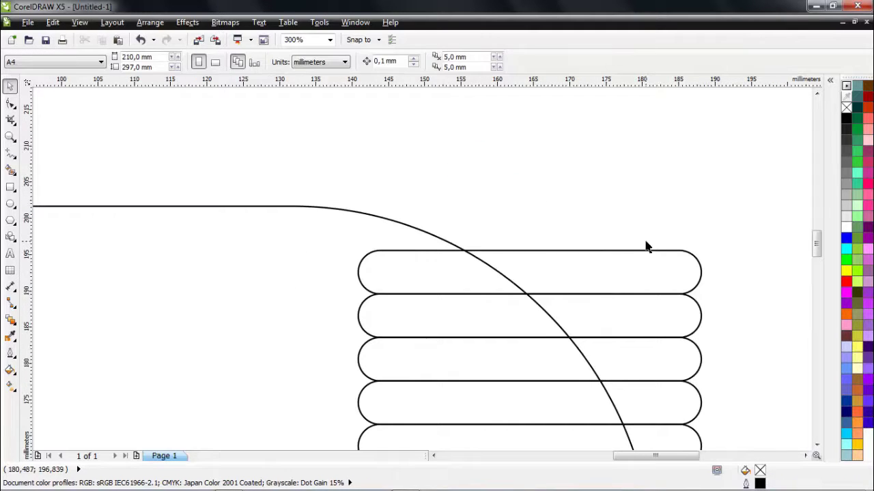
{"action": "left_click", "coordinate": [585, 266]}
{"action": "mouse_move", "coordinate": [585, 267]}
{"action": "left_mouse_down"}
{"action": "mouse_move", "coordinate": [511, 215]}
{"action": "mouse_move", "coordinate": [369, 215]}
{"action": "left_mouse_up"}
{"action": "scroll", "coordinate": [526, 249], "scroll_direction": "down", "scroll_amount": 2}
{"action": "key", "text": "Escape"}
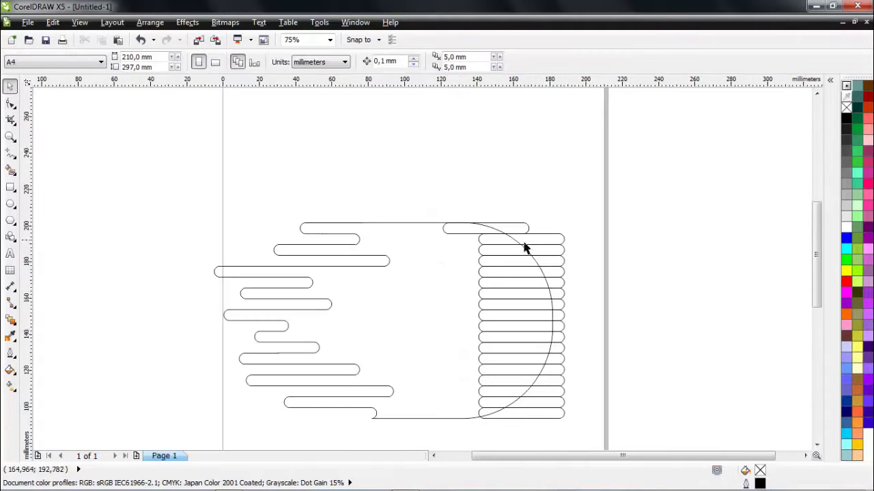
Weld the moved stack bar into the cloud's top bar
{"action": "left_click", "coordinate": [508, 199]}
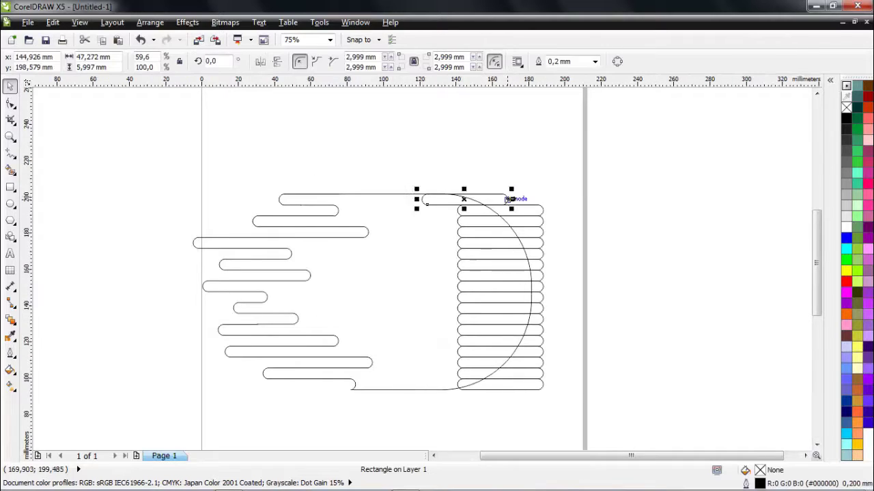
{"action": "key", "text": "ctrl+a"}
{"action": "left_click", "coordinate": [369, 61]}
{"action": "key", "text": "Escape"}
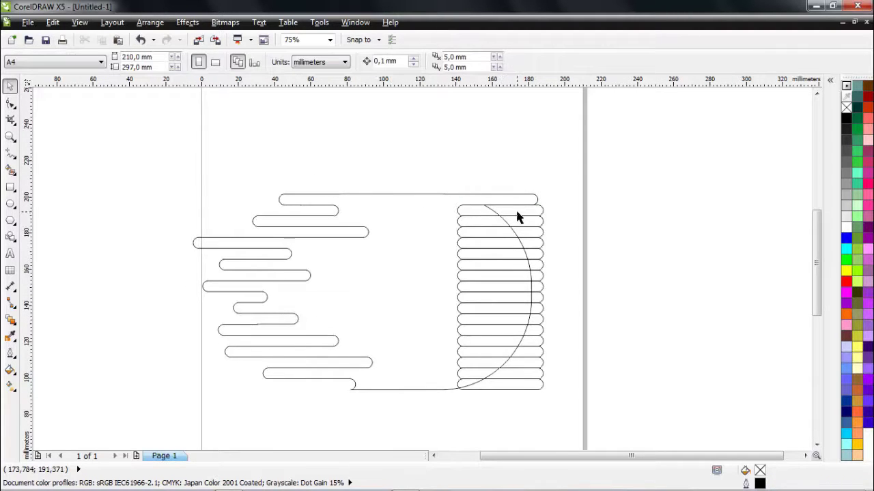
{"action": "left_click", "coordinate": [462, 218]}
{"action": "left_click", "coordinate": [437, 241]}
{"action": "left_click", "coordinate": [512, 202]}
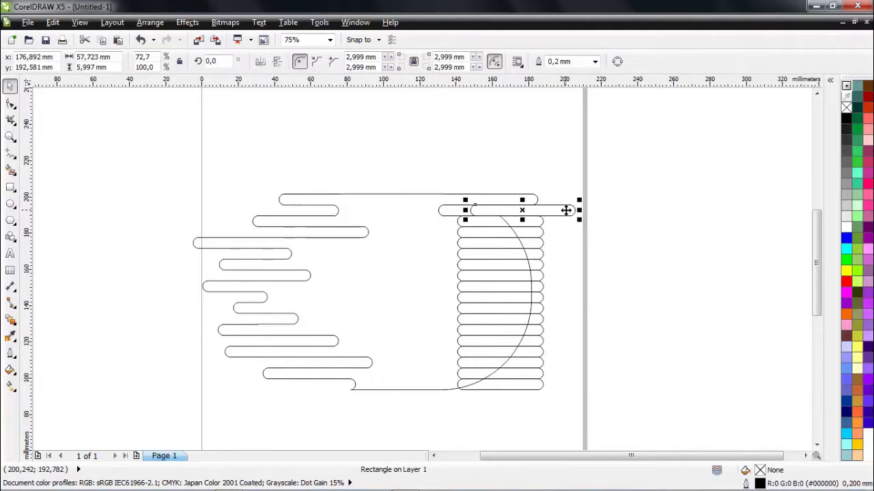
{"action": "left_click", "coordinate": [464, 393]}
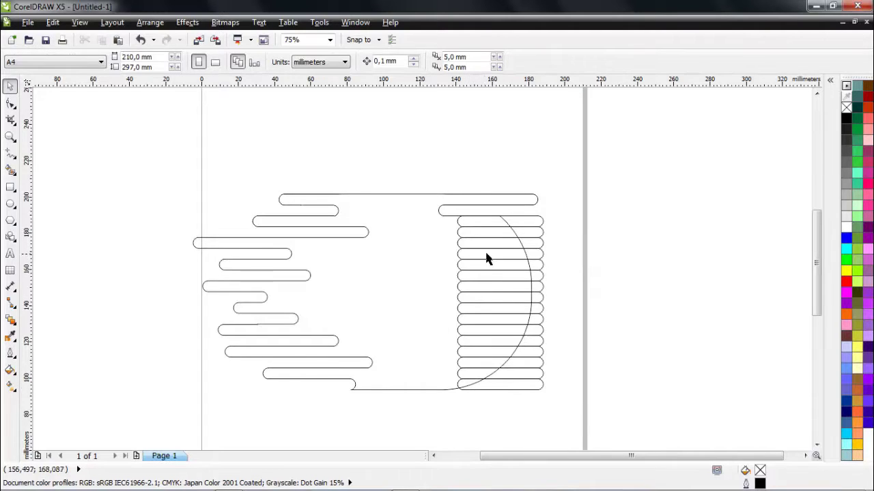
View the whole page and select the next bar of the right-hand stack
{"action": "scroll", "coordinate": [488, 258], "scroll_direction": "up", "scroll_amount": 1}
{"action": "left_click", "coordinate": [573, 218]}
{"action": "key", "text": "Escape"}
{"action": "scroll", "coordinate": [469, 228], "scroll_direction": "down", "scroll_amount": 3}
{"action": "scroll", "coordinate": [469, 227], "scroll_direction": "up", "scroll_amount": 2}
{"action": "left_click", "coordinate": [482, 209]}
Try shifting a stack bar right, then cancel and reselect the top stack bar
{"action": "left_click_drag", "start_coordinate": [547, 218], "coordinate": [619, 239]}
{"action": "key", "text": "Escape"}
{"action": "left_click", "coordinate": [438, 223]}
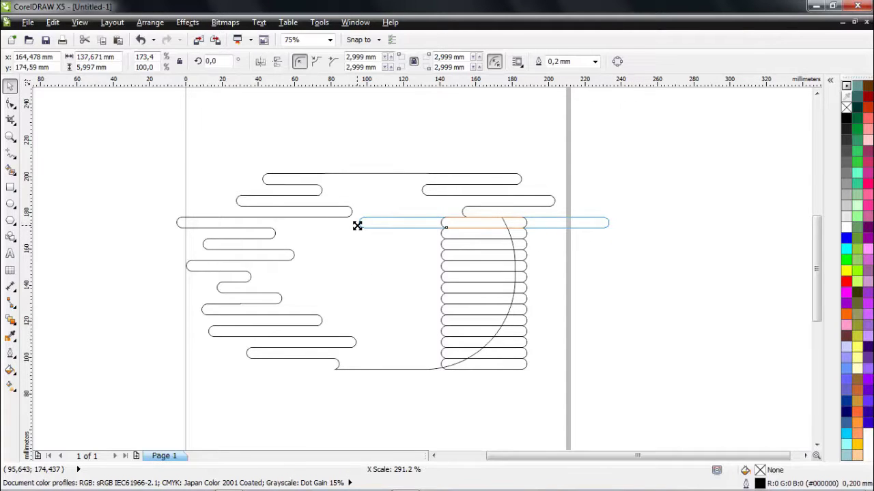
{"action": "key", "text": "ctrl+a"}
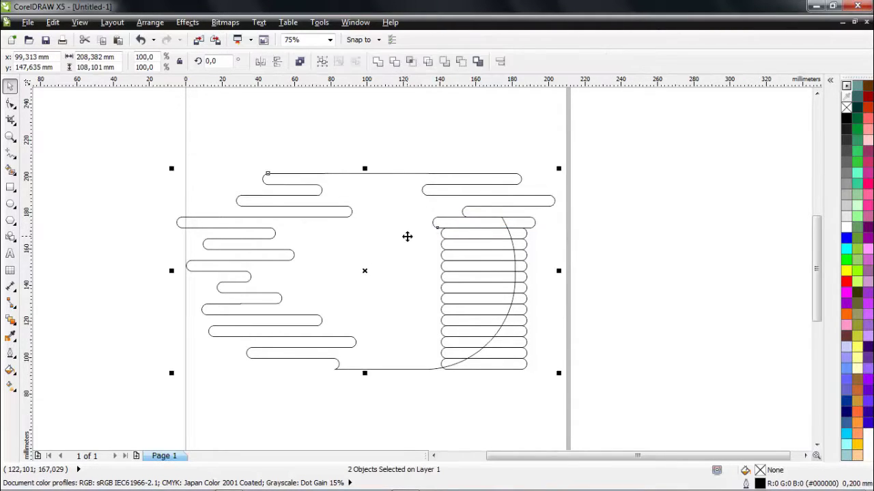
{"action": "left_click", "coordinate": [508, 237]}
{"action": "key", "text": "ctrl+a"}
{"action": "left_click", "coordinate": [522, 243]}
Lengthen the top stack bar to the right and the next bar to the left
{"action": "left_click_drag", "start_coordinate": [530, 244], "coordinate": [607, 244]}
{"action": "key", "text": "ctrl+a"}
{"action": "left_click", "coordinate": [516, 195]}
{"action": "left_click", "coordinate": [446, 252]}
{"action": "left_click_drag", "start_coordinate": [442, 252], "coordinate": [398, 252]}
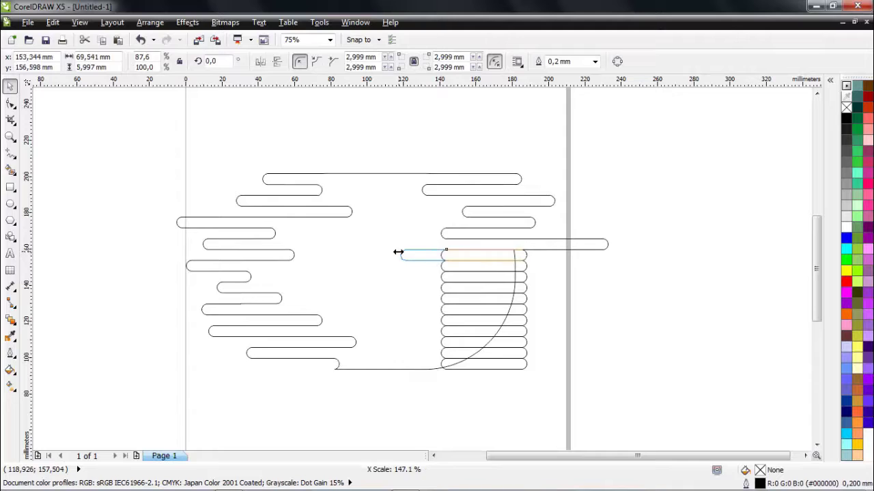
{"action": "key", "text": "ctrl+a"}
{"action": "left_click", "coordinate": [526, 217]}
{"action": "left_click", "coordinate": [626, 291]}
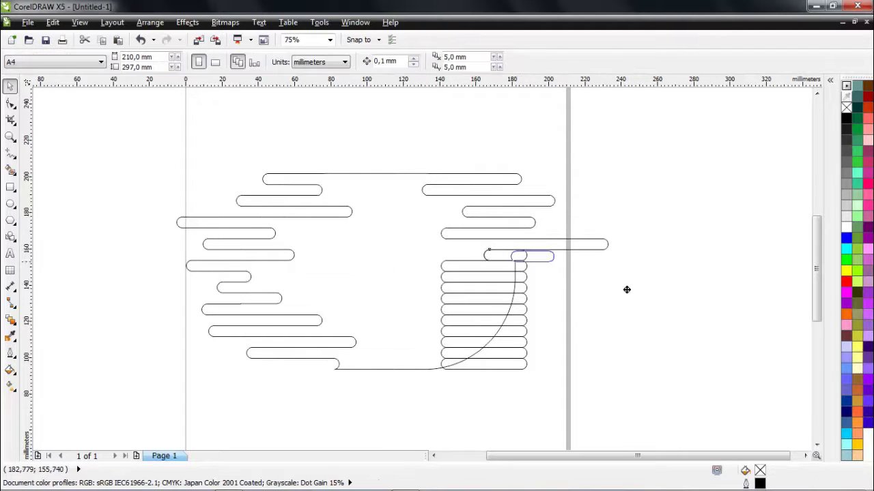
Weld the stretched bars into the cloud shape as staggered rows
{"action": "scroll", "coordinate": [477, 294], "scroll_direction": "up", "scroll_amount": 2}
{"action": "left_click", "coordinate": [473, 207]}
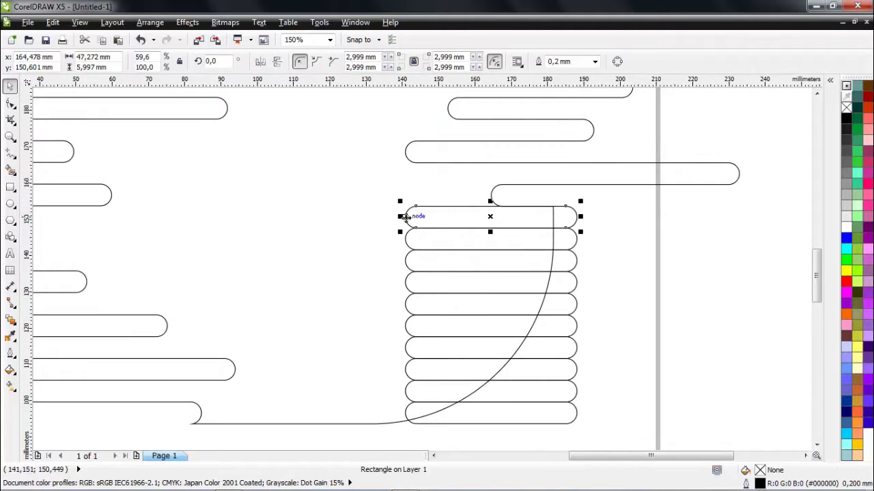
{"action": "scroll", "coordinate": [469, 280], "scroll_direction": "down", "scroll_amount": 2}
{"action": "key", "text": "ctrl+a"}
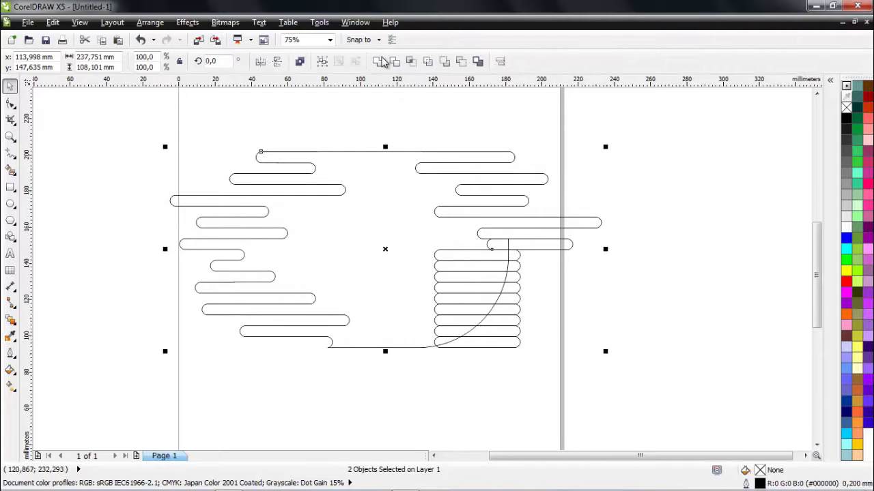
{"action": "left_click", "coordinate": [549, 297]}
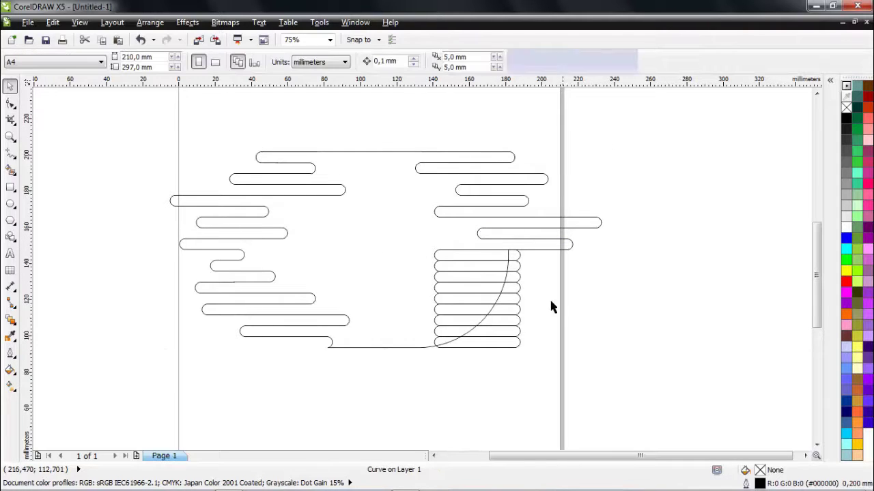
{"action": "left_click", "coordinate": [467, 254]}
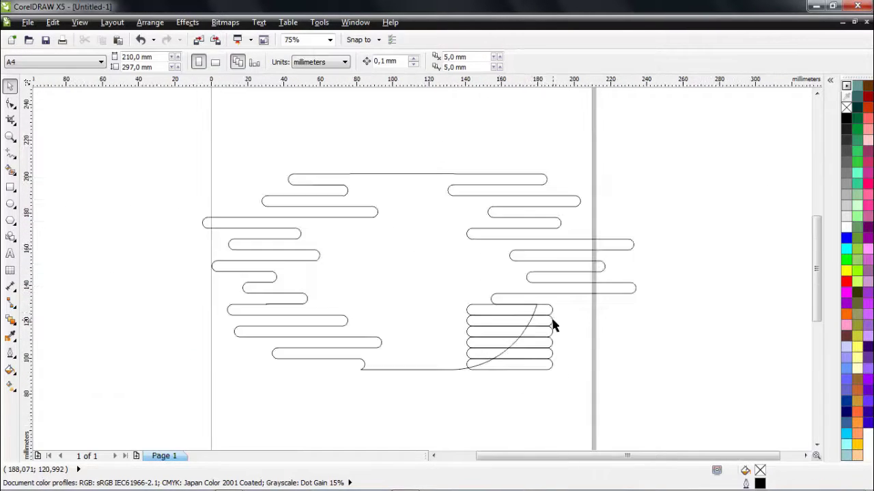
Push a stack bar out to the right and stretch the top stack bar wider
{"action": "left_click", "coordinate": [609, 349]}
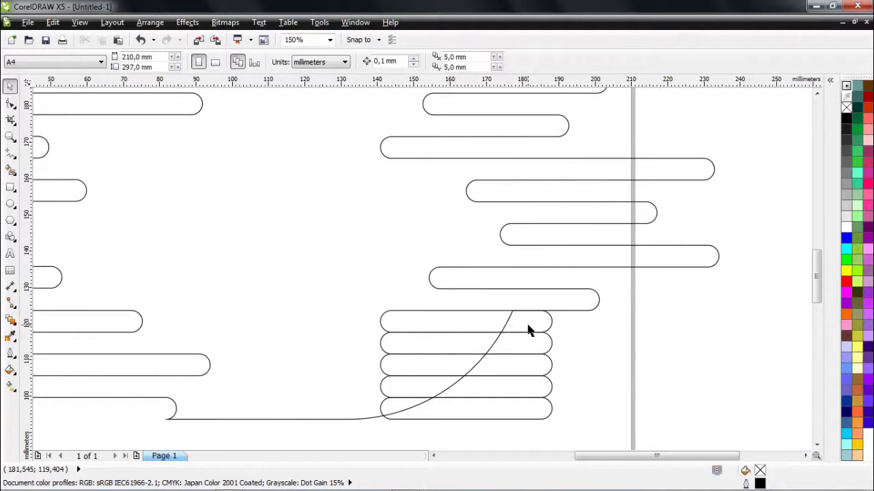
{"action": "scroll", "coordinate": [529, 328], "scroll_direction": "down", "scroll_amount": 2}
{"action": "left_click", "coordinate": [425, 324]}
{"action": "key", "text": "F6"}
{"action": "left_click_drag", "start_coordinate": [550, 360], "coordinate": [659, 371]}
{"action": "scroll", "coordinate": [559, 302], "scroll_direction": "down", "scroll_amount": 2}
{"action": "left_click", "coordinate": [553, 308]}
{"action": "left_click_drag", "start_coordinate": [564, 308], "coordinate": [624, 311]}
Stretch the next stack bar rightward and weld all shapes into one curve
{"action": "left_click", "coordinate": [511, 335]}
{"action": "scroll", "coordinate": [512, 310], "scroll_direction": "up", "scroll_amount": 2}
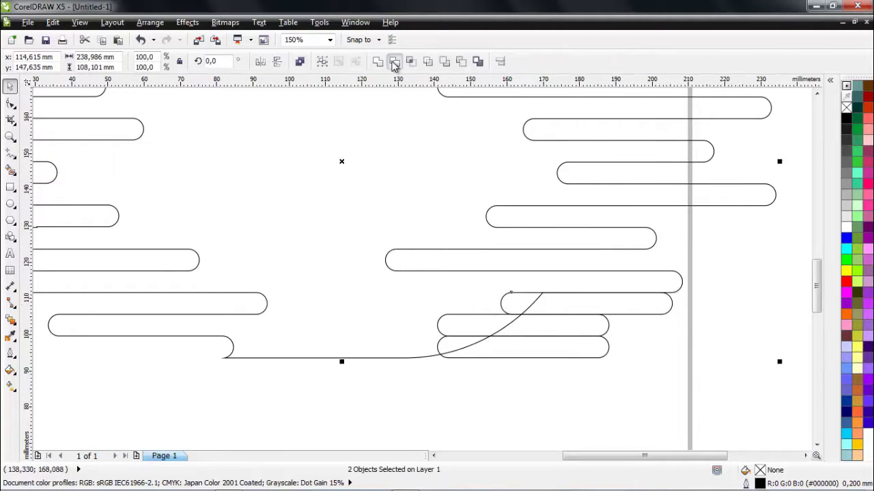
{"action": "left_click", "coordinate": [557, 333]}
{"action": "scroll", "coordinate": [558, 333], "scroll_direction": "down", "scroll_amount": 2}
{"action": "left_click_drag", "start_coordinate": [588, 330], "coordinate": [637, 330]}
{"action": "key", "text": "ctrl+a"}
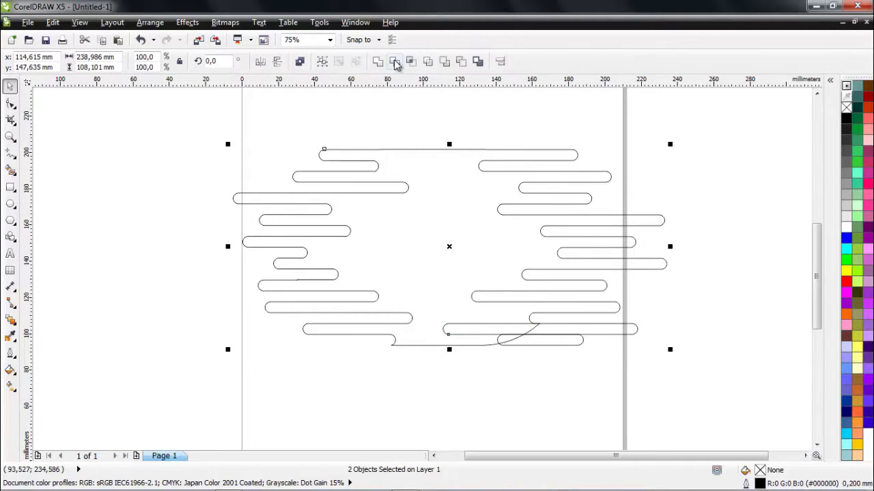
{"action": "left_click", "coordinate": [389, 62]}
Stretch the bottom bar leftward, trim the cloud with it, and delete the leftover bar
{"action": "left_click", "coordinate": [539, 345]}
{"action": "left_click_drag", "start_coordinate": [498, 340], "coordinate": [343, 339]}
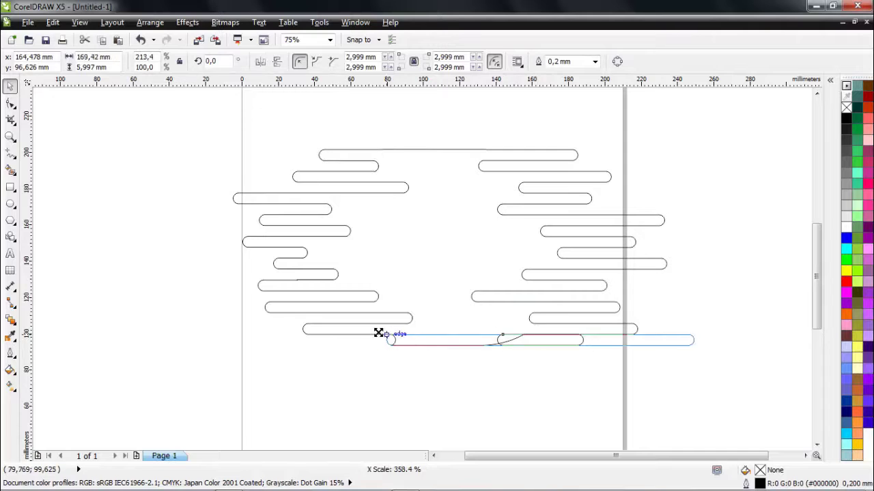
{"action": "key", "text": "ctrl+a"}
{"action": "key", "text": "Escape"}
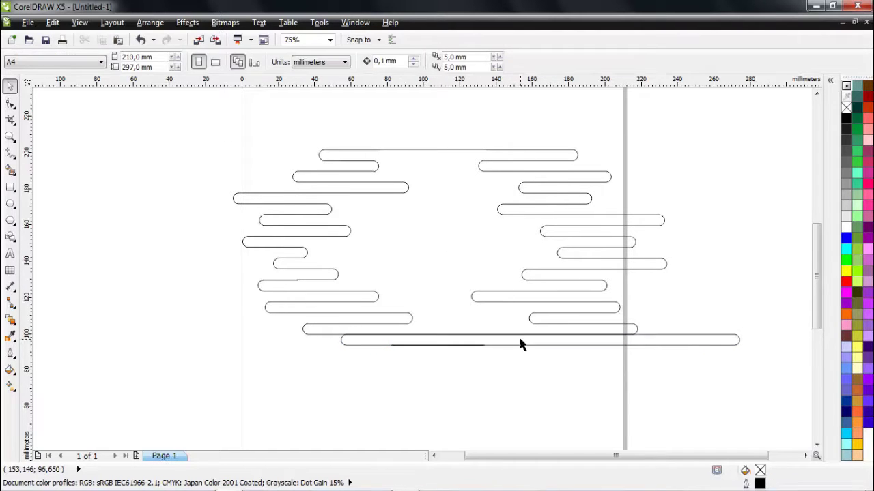
{"action": "left_click", "coordinate": [518, 345]}
{"action": "key", "text": "ctrl+a"}
{"action": "left_click", "coordinate": [393, 62]}
{"action": "left_click_drag", "start_coordinate": [529, 346], "coordinate": [484, 369]}
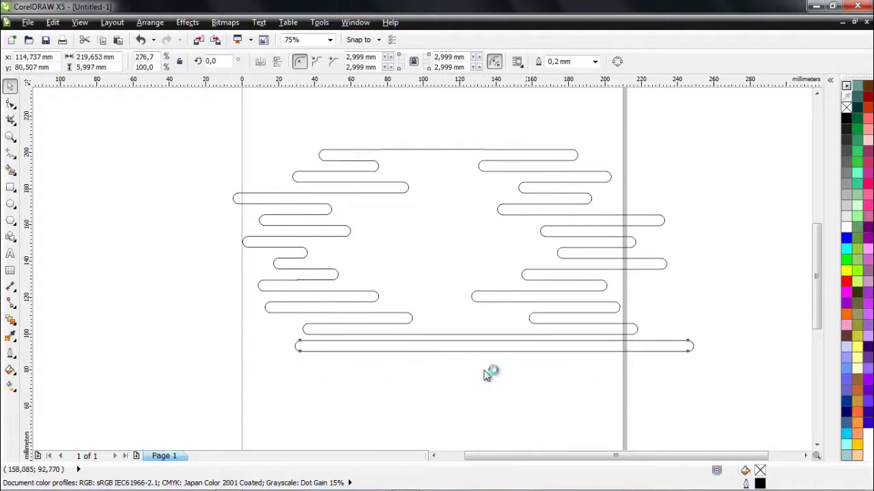
{"action": "key", "text": "Delete"}
{"action": "scroll", "coordinate": [484, 364], "scroll_direction": "down", "scroll_amount": 1}
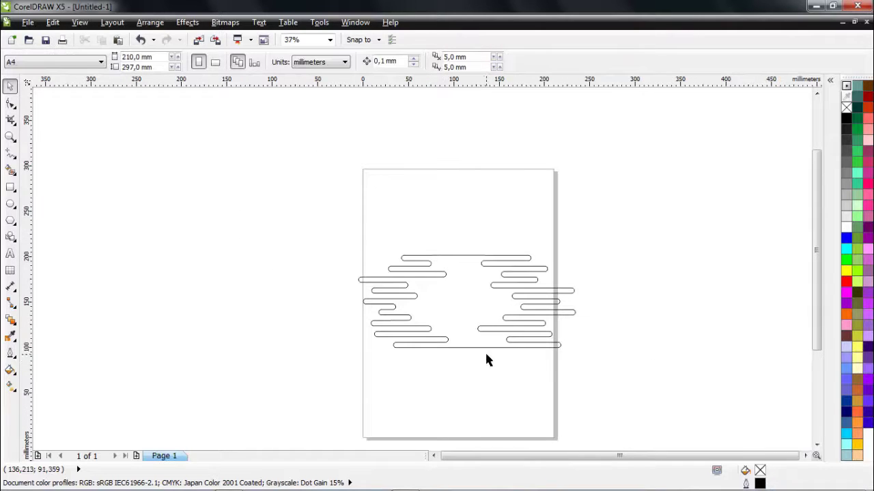
Fill the cloud curve yellow, after trying grey, and remove its outline
{"action": "scroll", "coordinate": [416, 335], "scroll_direction": "up", "scroll_amount": 1}
{"action": "key", "text": "ctrl+a"}
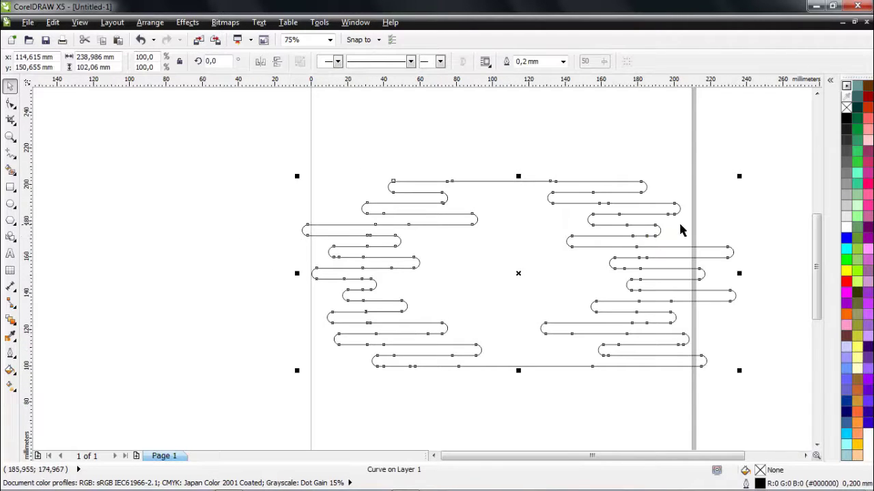
{"action": "left_click", "coordinate": [845, 195]}
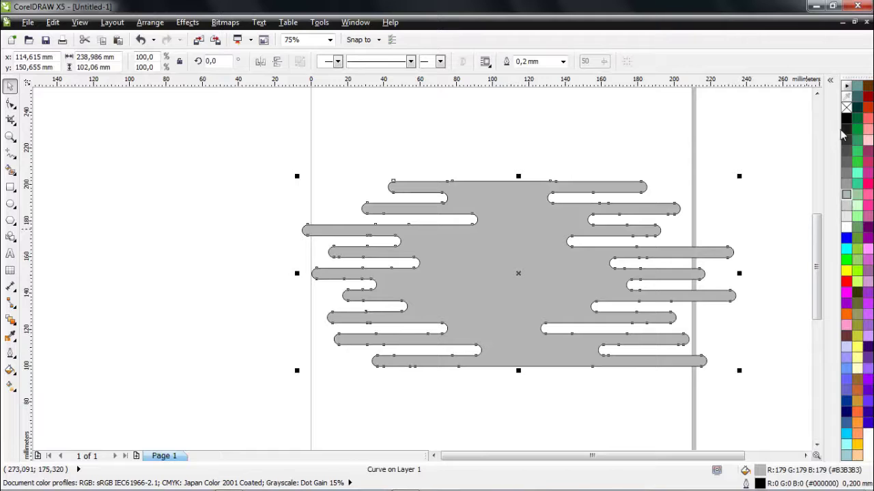
{"action": "left_click", "coordinate": [845, 272]}
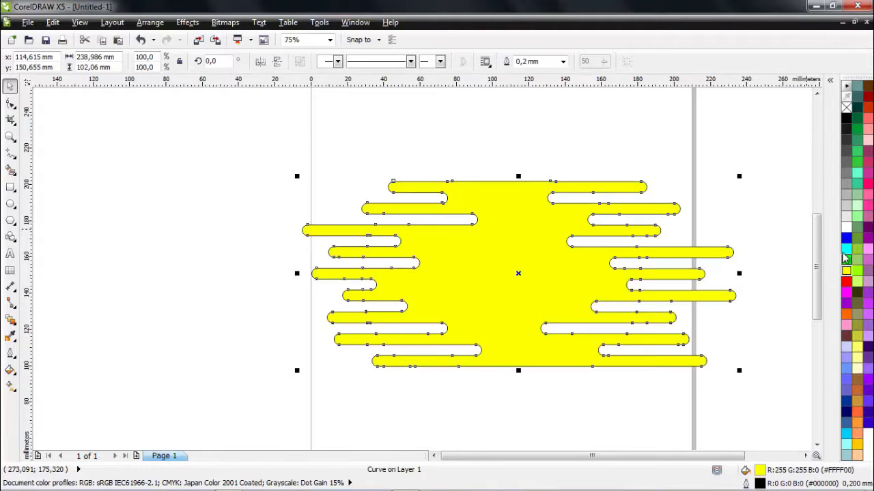
{"action": "right_click", "coordinate": [845, 108]}
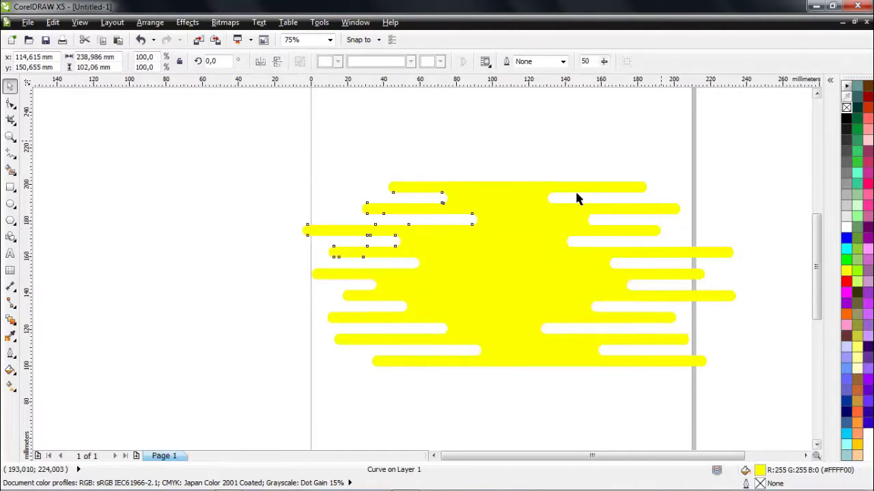
{"action": "key", "text": "Escape"}
{"action": "scroll", "coordinate": [490, 270], "scroll_direction": "down", "scroll_amount": 1}
{"action": "scroll", "coordinate": [476, 274], "scroll_direction": "up", "scroll_amount": 1}
Give the yellow cloud a black outline and set its fill to none
{"action": "left_click", "coordinate": [482, 275]}
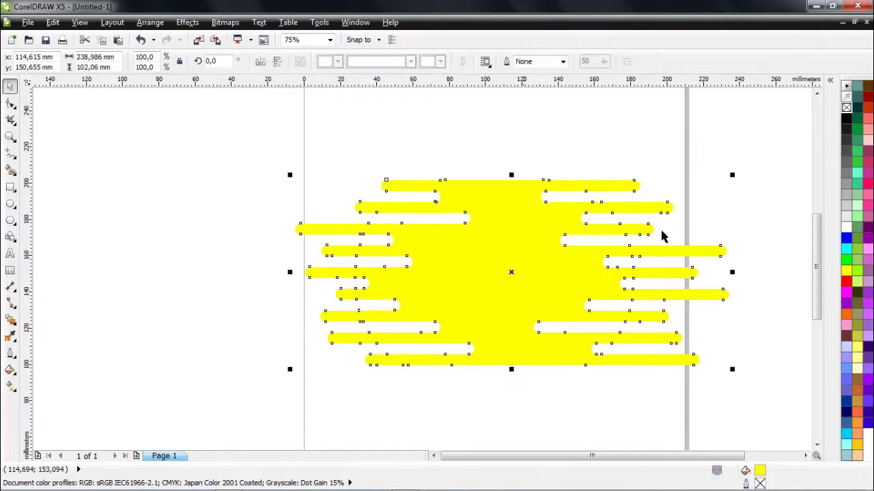
{"action": "right_click", "coordinate": [845, 120]}
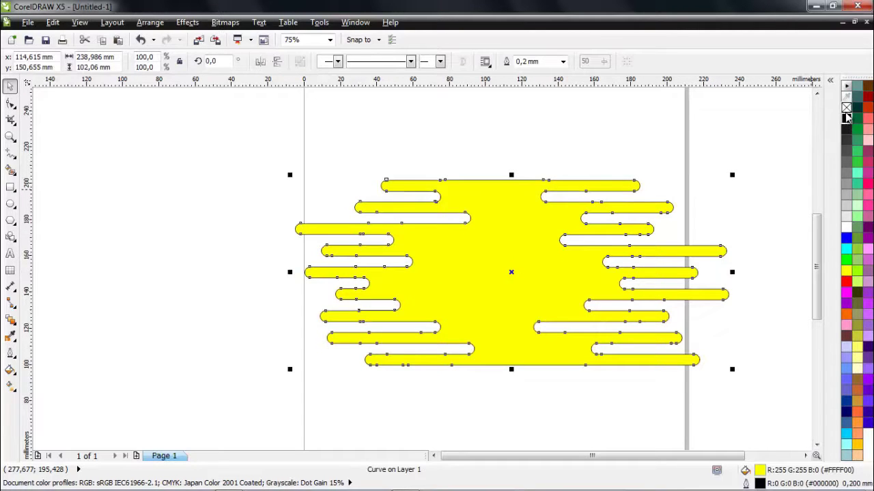
{"action": "left_click", "coordinate": [846, 109]}
{"action": "key", "text": "Escape"}
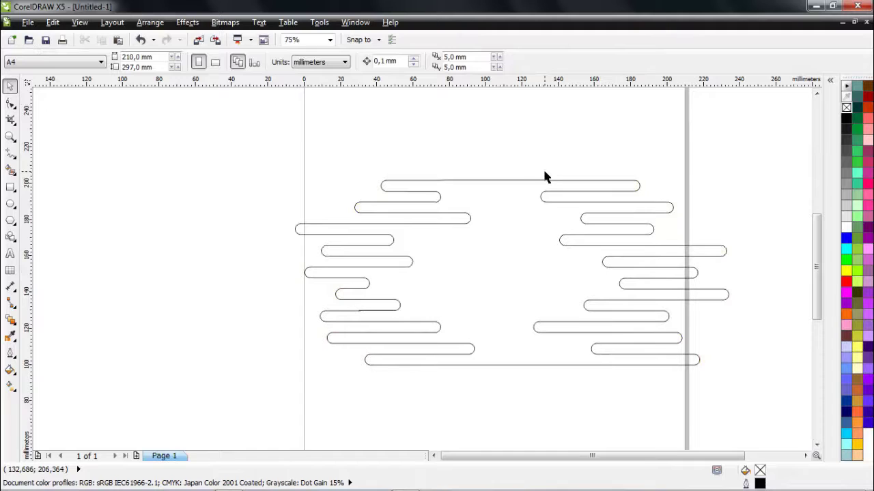
{"action": "scroll", "coordinate": [516, 185], "scroll_direction": "down", "scroll_amount": 1}
{"action": "scroll", "coordinate": [541, 239], "scroll_direction": "up", "scroll_amount": 1}
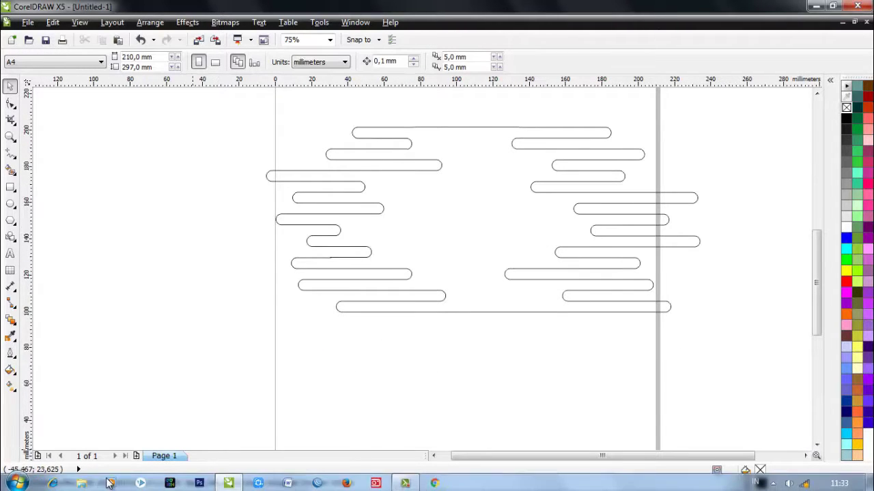
In Explorer's Downloads folder, pick the banana-leaf-beautiful-beauty-2546011 JPEG for the drawing
{"action": "left_click", "coordinate": [81, 481]}
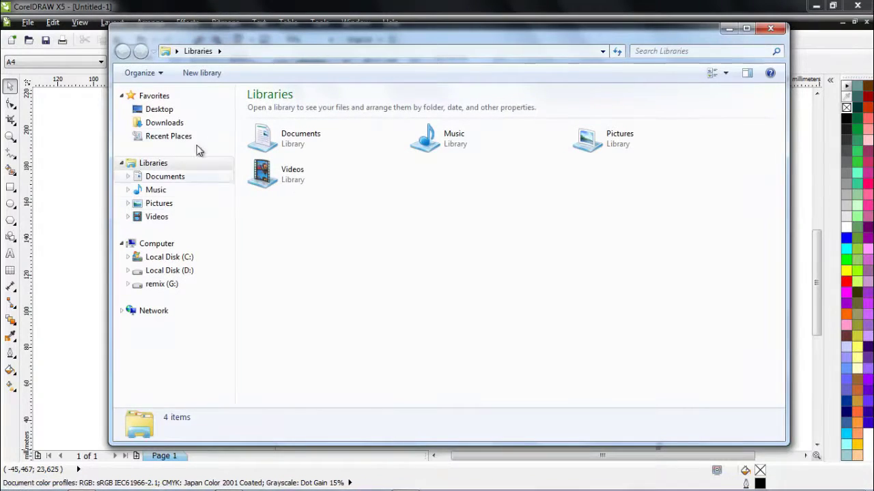
{"action": "left_click", "coordinate": [164, 123]}
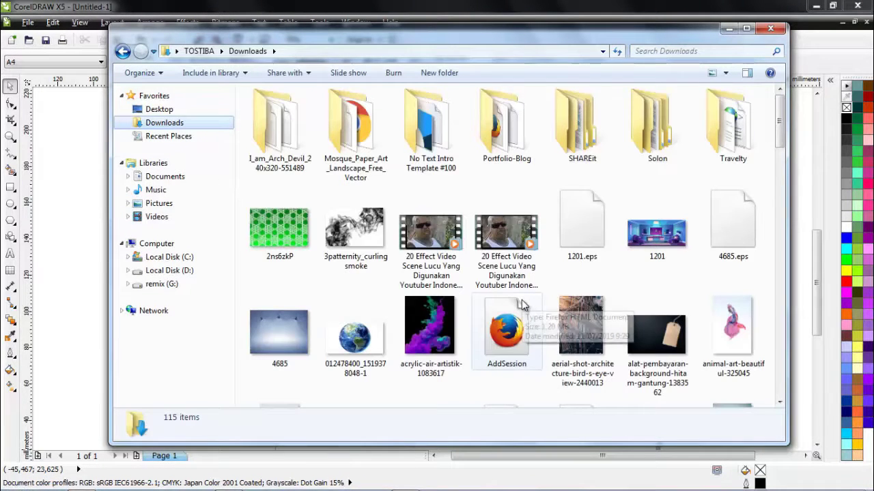
{"action": "left_click", "coordinate": [527, 305]}
{"action": "scroll", "coordinate": [523, 305], "scroll_direction": "down", "scroll_amount": 5}
{"action": "scroll", "coordinate": [523, 305], "scroll_direction": "down", "scroll_amount": 2}
{"action": "scroll", "coordinate": [522, 303], "scroll_direction": "down", "scroll_amount": 3}
{"action": "scroll", "coordinate": [521, 302], "scroll_direction": "down", "scroll_amount": 2}
{"action": "scroll", "coordinate": [355, 258], "scroll_direction": "up", "scroll_amount": 5}
{"action": "scroll", "coordinate": [361, 261], "scroll_direction": "up", "scroll_amount": 3}
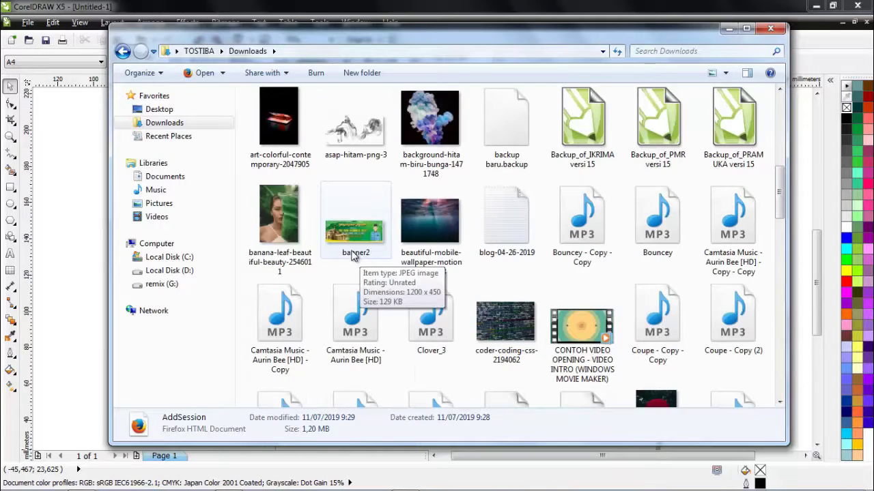
{"action": "left_click", "coordinate": [279, 219]}
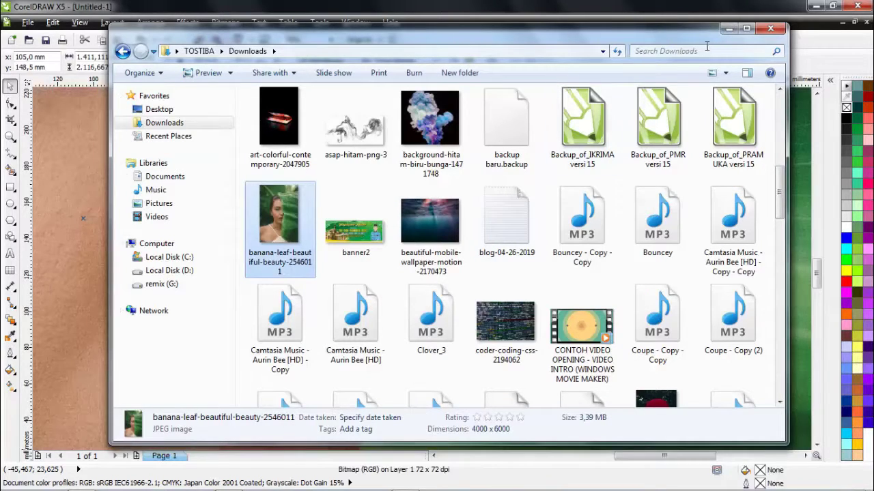
Back in CorelDRAW, shrink the banana-leaf photo to about 268 × 402 mm over the bars
{"action": "left_click", "coordinate": [727, 30]}
{"action": "key", "text": "F4"}
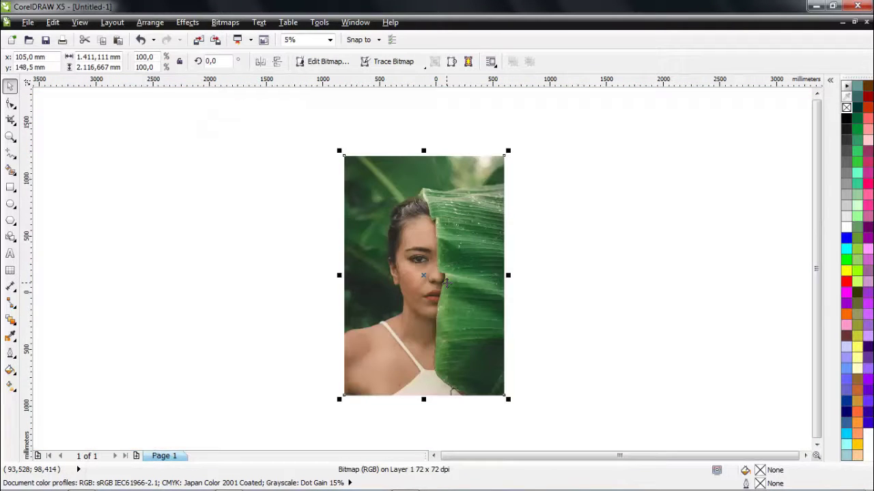
{"action": "mouse_move", "coordinate": [510, 399]}
{"action": "left_mouse_down"}
{"action": "mouse_move", "coordinate": [413, 258]}
{"action": "mouse_move", "coordinate": [460, 306]}
{"action": "left_mouse_up"}
{"action": "scroll", "coordinate": [452, 272], "scroll_direction": "up", "scroll_amount": 2}
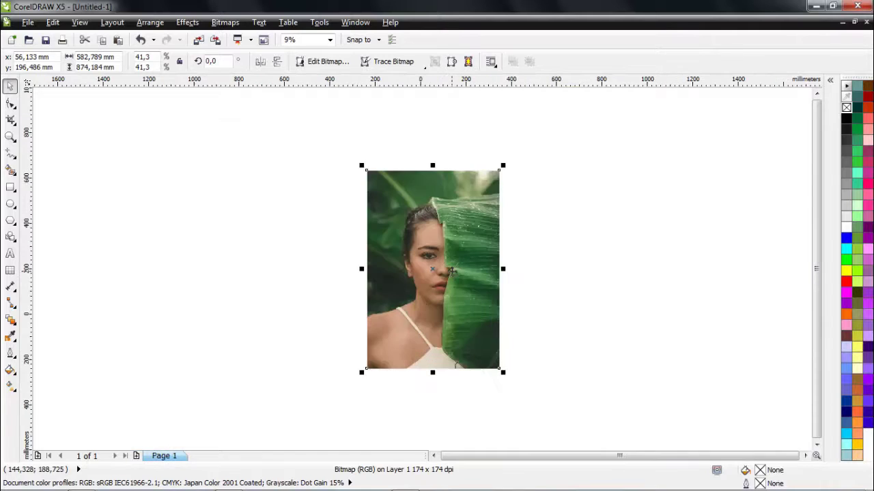
{"action": "mouse_move", "coordinate": [362, 166]}
{"action": "left_mouse_down"}
{"action": "mouse_move", "coordinate": [422, 252]}
{"action": "mouse_move", "coordinate": [467, 292]}
{"action": "mouse_move", "coordinate": [485, 332]}
{"action": "left_mouse_up"}
{"action": "scroll", "coordinate": [437, 279], "scroll_direction": "up", "scroll_amount": 5}
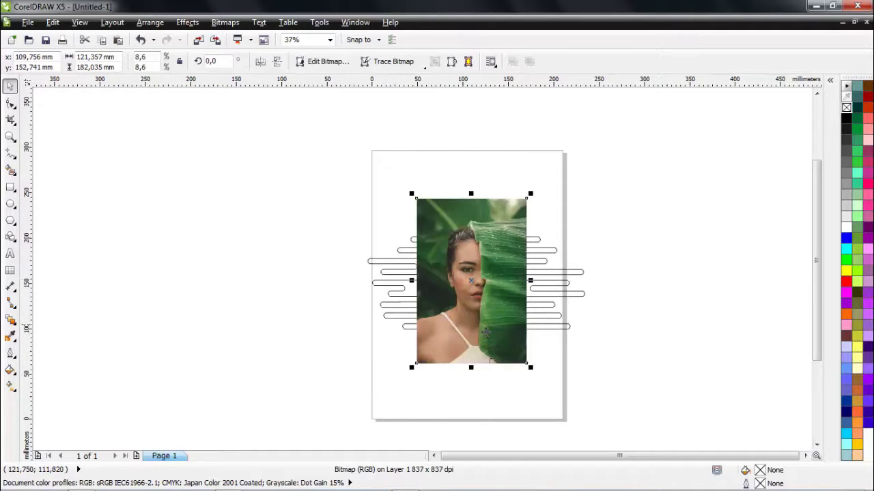
{"action": "left_click_drag", "start_coordinate": [533, 369], "coordinate": [601, 444]}
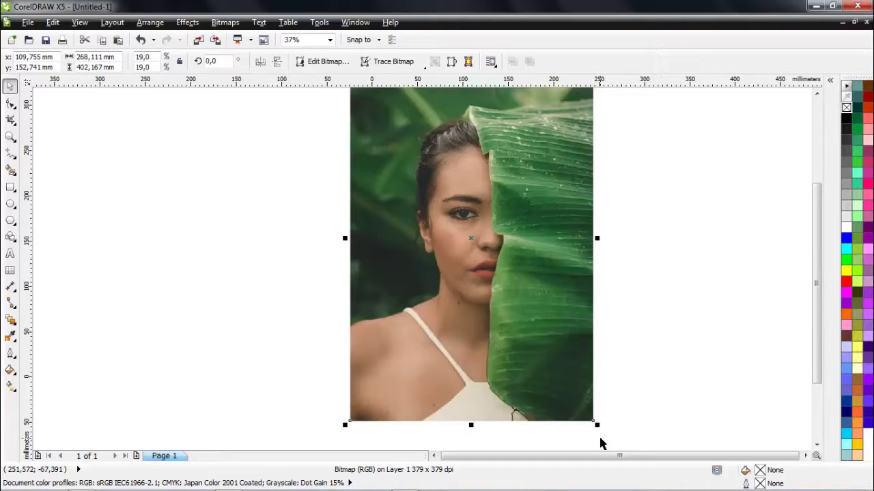
Intersect the photo with the bar outline and delete the leftover original photo
{"action": "left_click", "coordinate": [629, 280]}
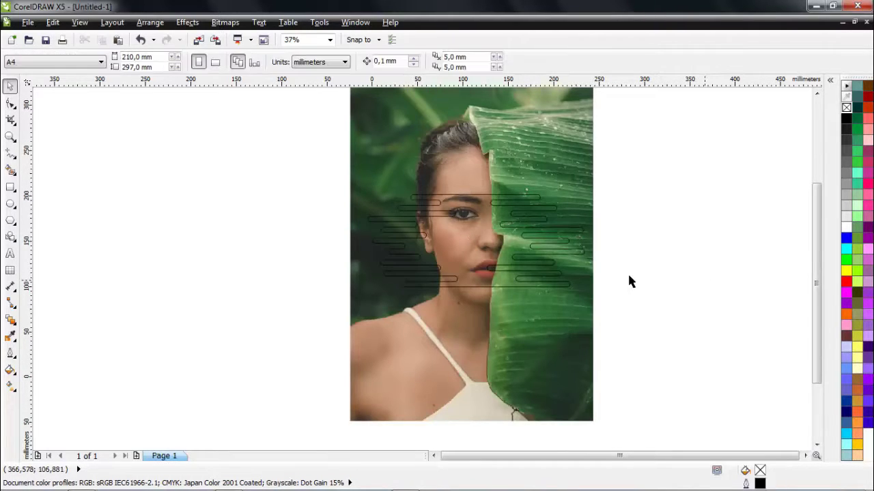
{"action": "left_click", "coordinate": [483, 229]}
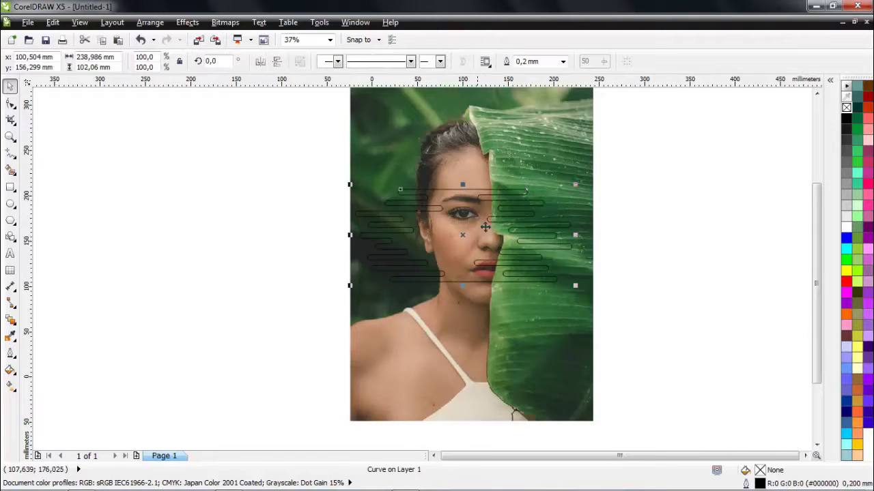
{"action": "left_click", "coordinate": [511, 164], "text": "shift"}
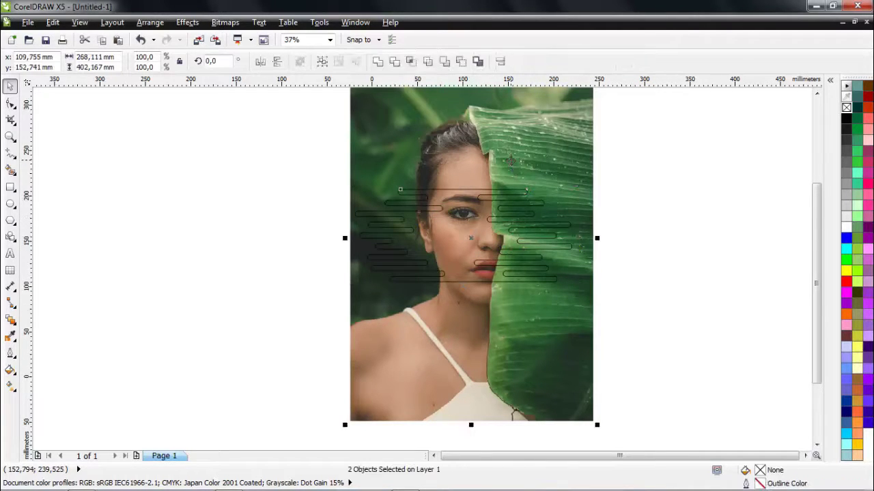
{"action": "left_click", "coordinate": [410, 62]}
{"action": "left_click", "coordinate": [683, 221]}
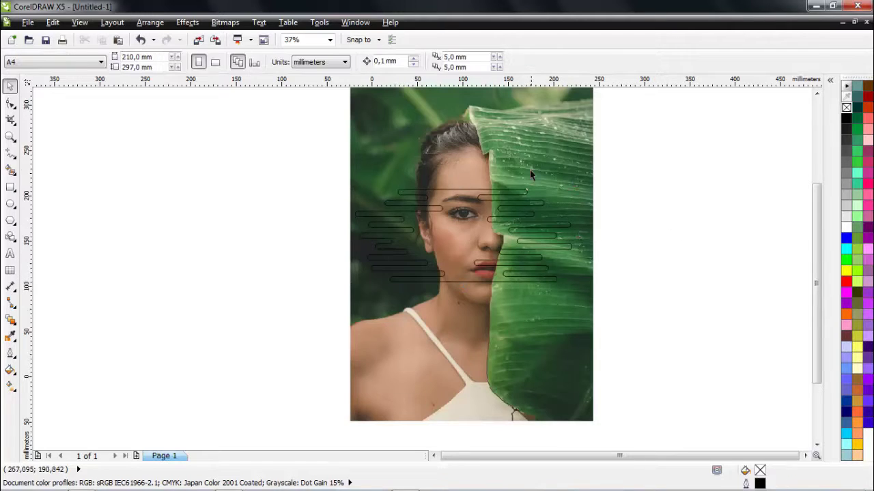
{"action": "left_click_drag", "start_coordinate": [530, 170], "coordinate": [266, 159]}
{"action": "key", "text": "Delete"}
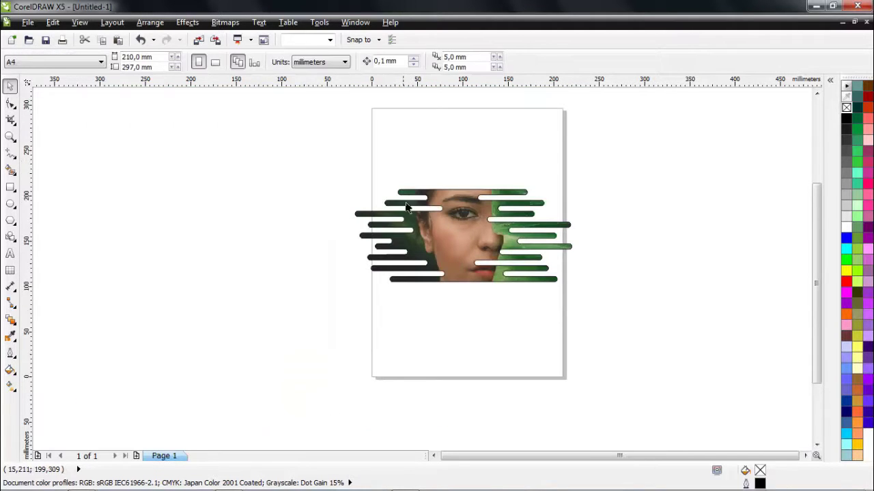
{"action": "scroll", "coordinate": [437, 226], "scroll_direction": "up", "scroll_amount": 2}
{"action": "left_click", "coordinate": [468, 230]}
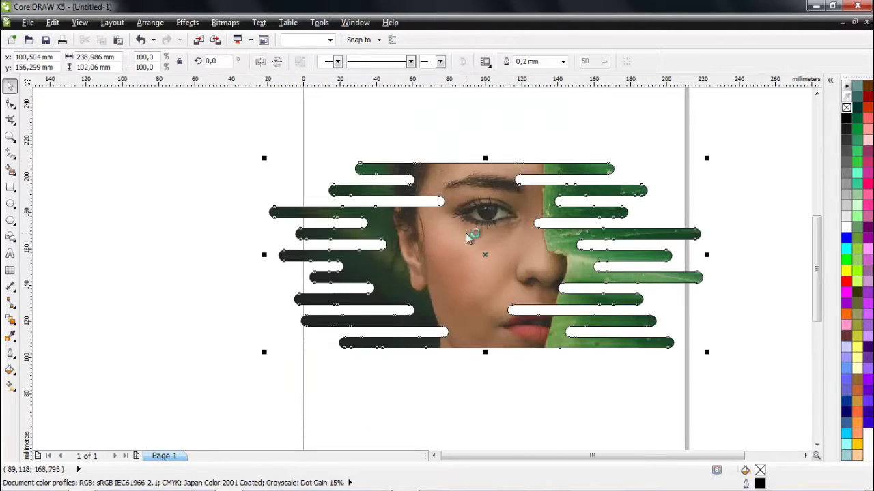
Remove the outline from the photo-filled bars and shrink the artwork to about 176.9 × 75.5 mm
{"action": "right_click", "coordinate": [846, 107]}
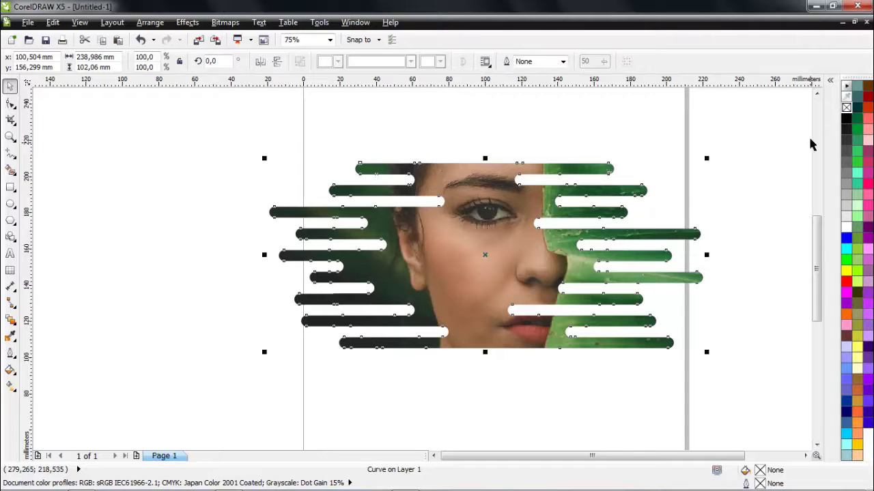
{"action": "left_click", "coordinate": [755, 171]}
{"action": "scroll", "coordinate": [311, 225], "scroll_direction": "down", "scroll_amount": 2}
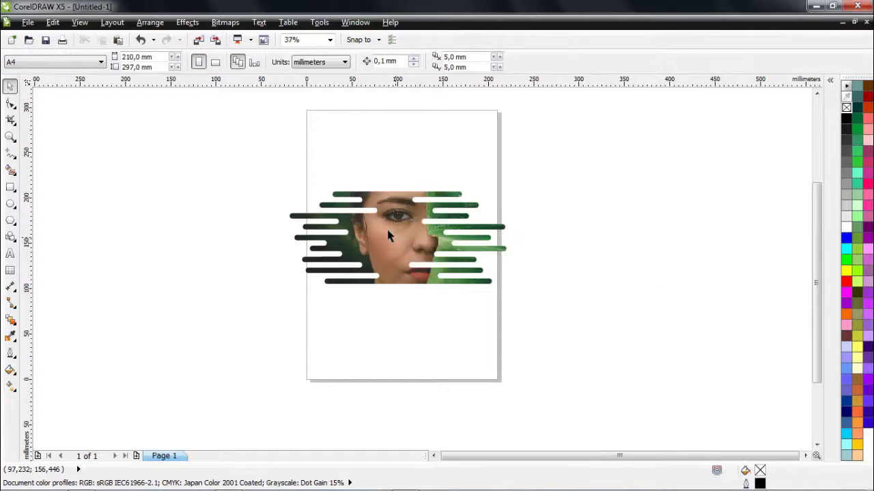
{"action": "left_click_drag", "start_coordinate": [257, 168], "coordinate": [546, 318]}
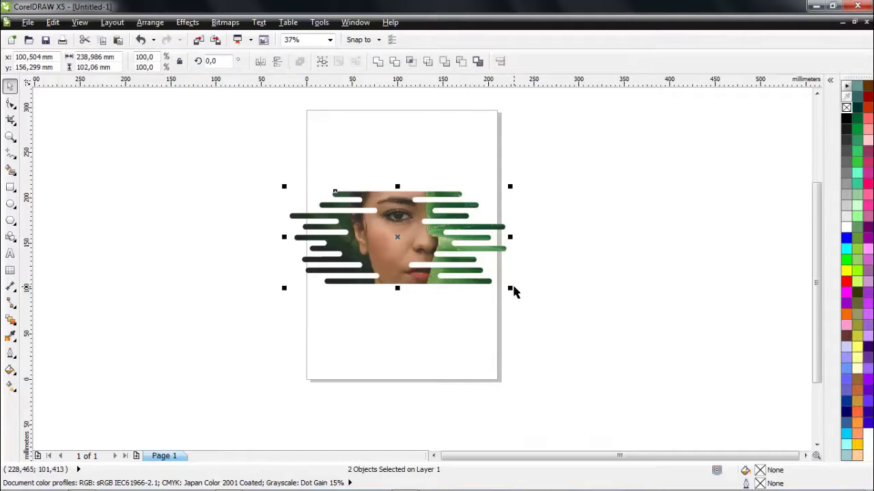
{"action": "left_click_drag", "start_coordinate": [510, 288], "coordinate": [485, 275]}
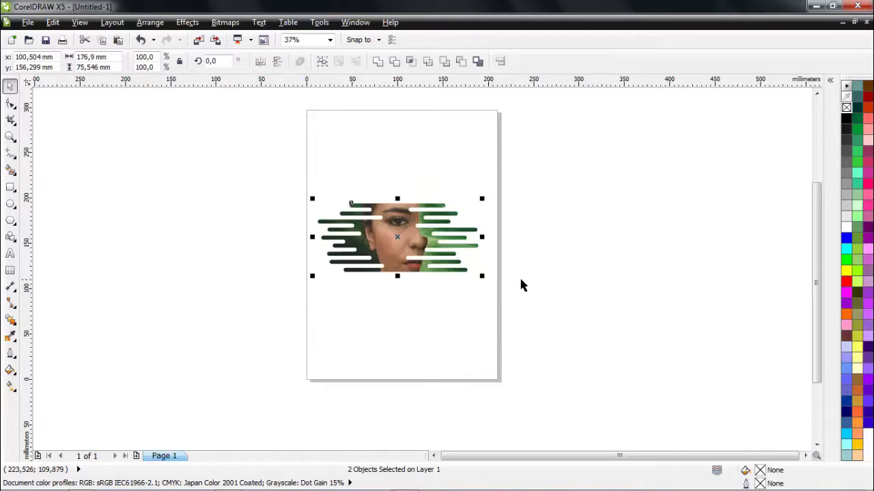
{"action": "left_click", "coordinate": [520, 276]}
Select all pieces of the clipped artwork and nudge them toward the page centre
{"action": "scroll", "coordinate": [412, 249], "scroll_direction": "up", "scroll_amount": 2}
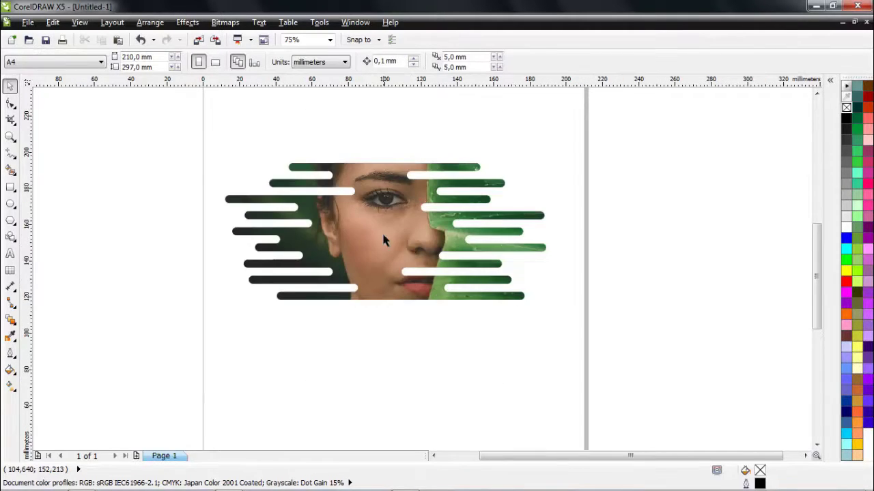
{"action": "left_click", "coordinate": [383, 237]}
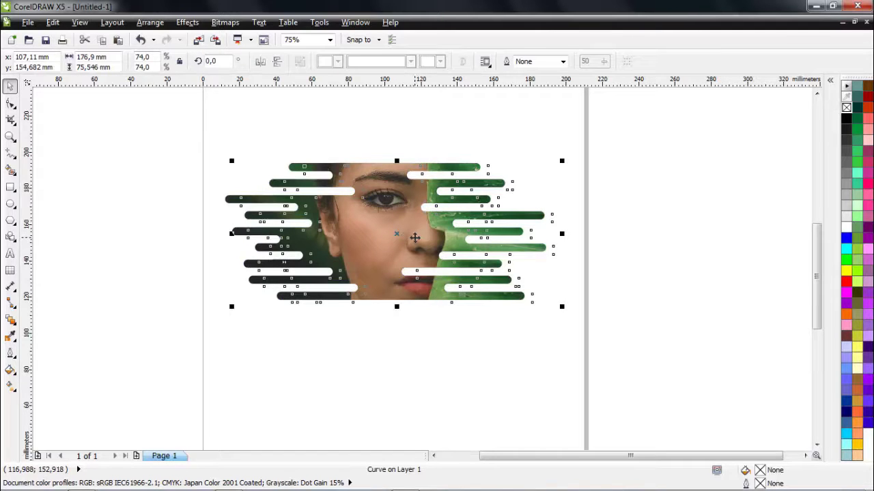
{"action": "left_click_drag", "start_coordinate": [143, 143], "coordinate": [549, 329]}
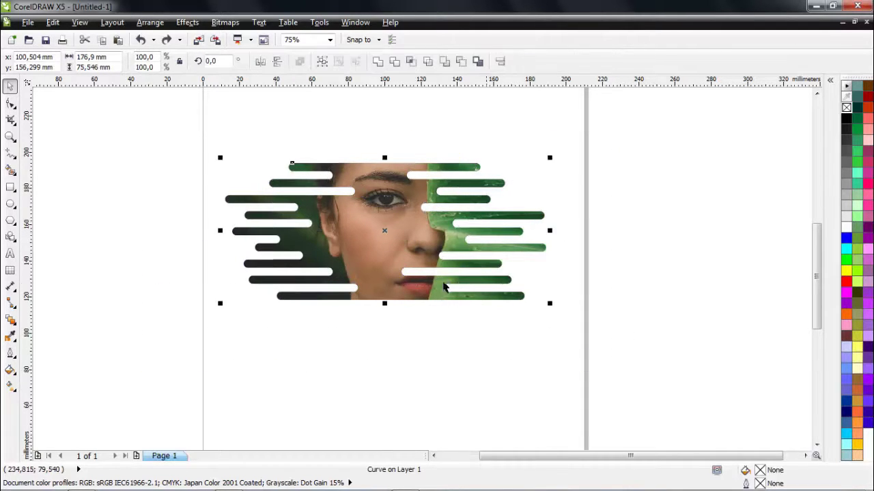
{"action": "left_click_drag", "start_coordinate": [443, 287], "coordinate": [453, 283]}
{"action": "left_click", "coordinate": [601, 276]}
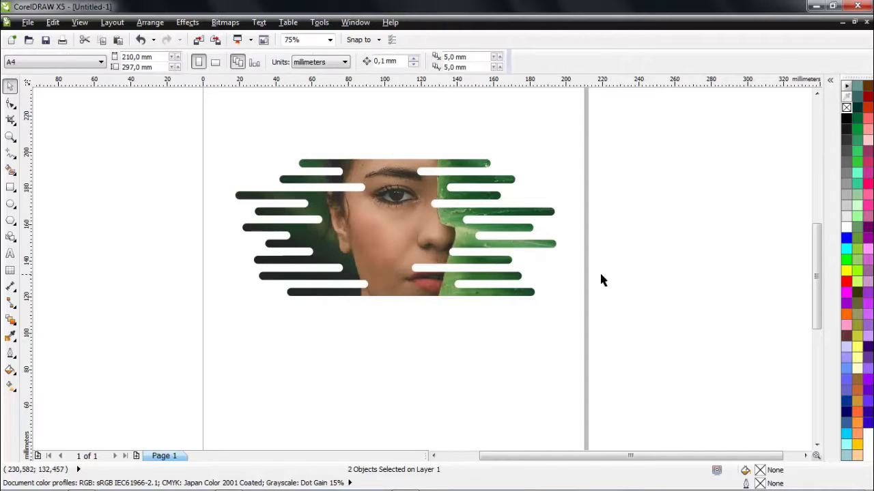
{"action": "scroll", "coordinate": [449, 283], "scroll_direction": "down", "scroll_amount": 1}
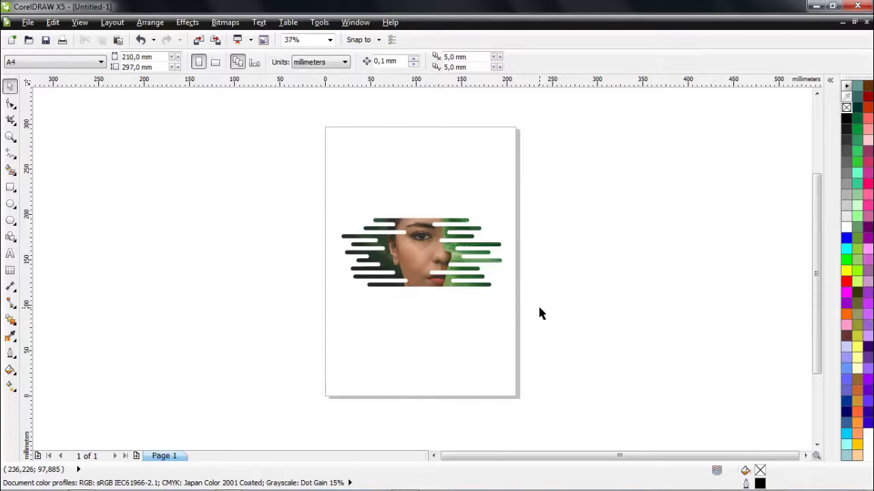